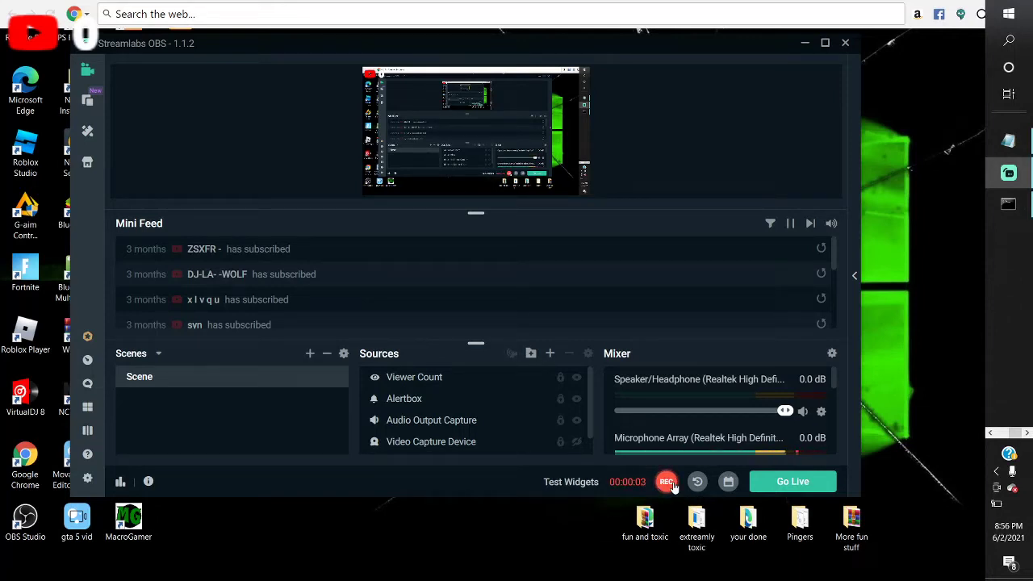
# Run the pinger against 1.1.1.1, close its console after replies, and open the Pingers folder.
pyautogui.click(805, 44)
pyautogui.write('1.1.1.1')
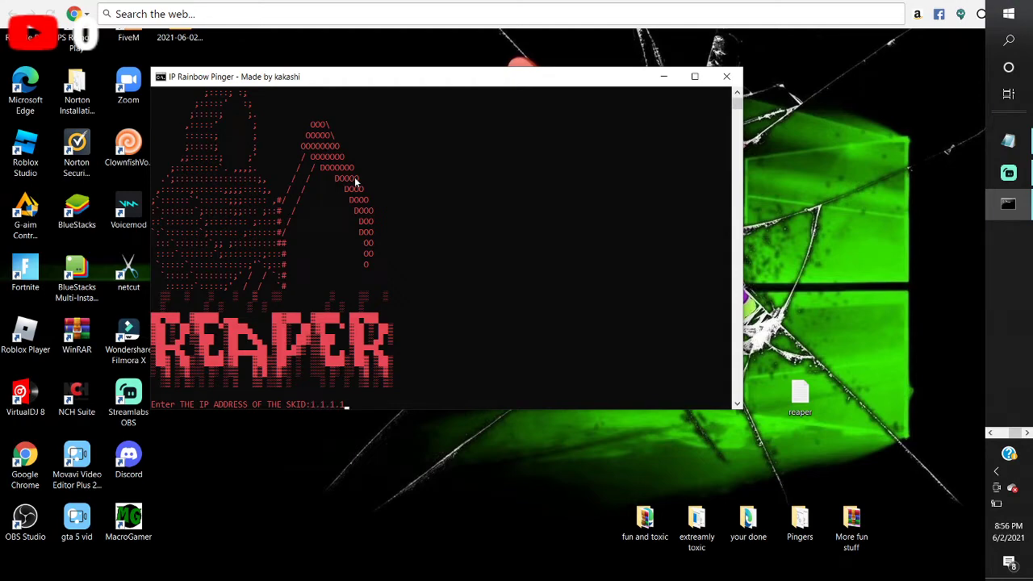
pyautogui.press('Return')
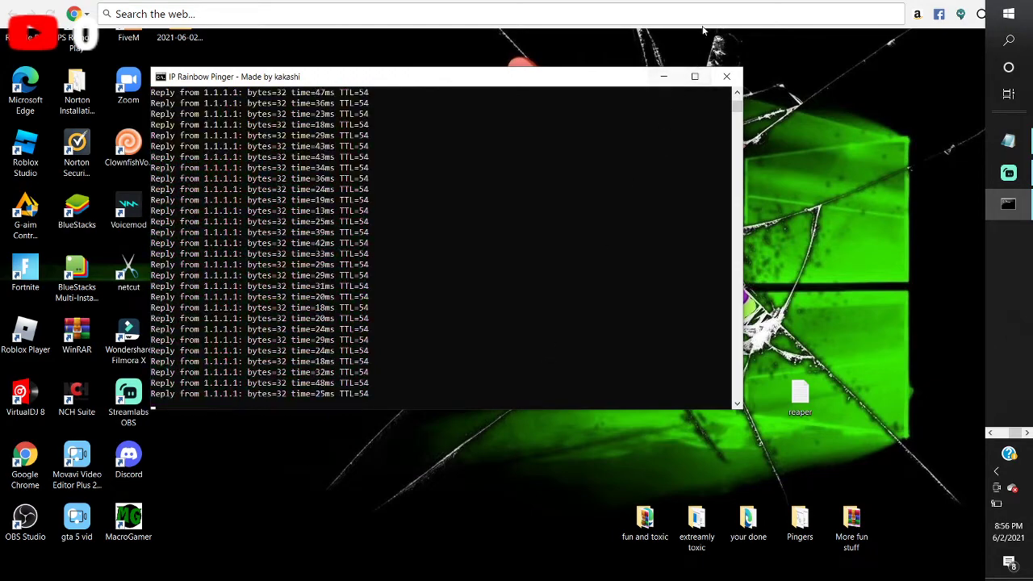
pyautogui.click(726, 75)
pyautogui.doubleClick(799, 523)
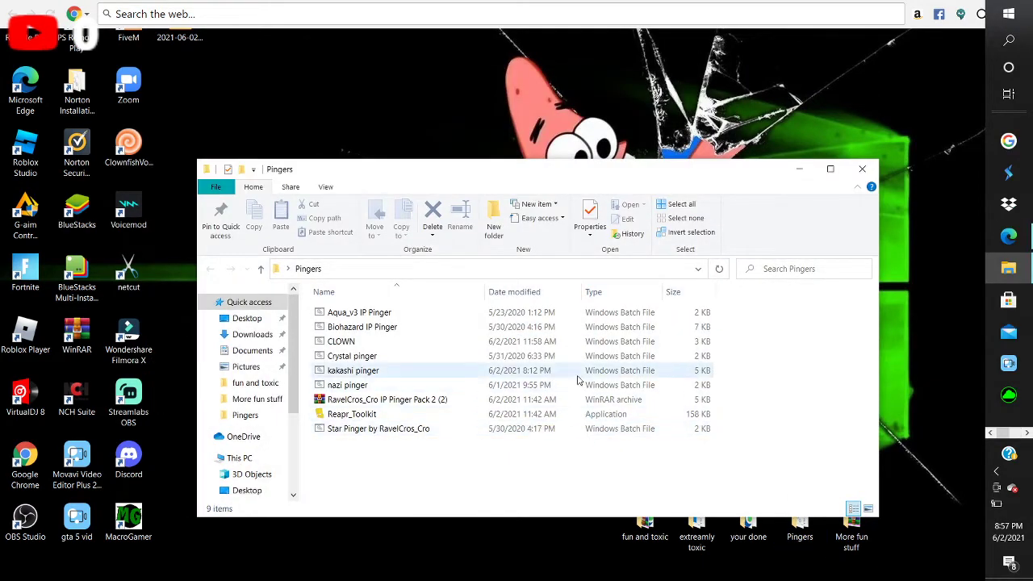
# Launch the kakashi pinger, close the Pingers folder, and scroll the reaper script to the top.
pyautogui.doubleClick(576, 371)
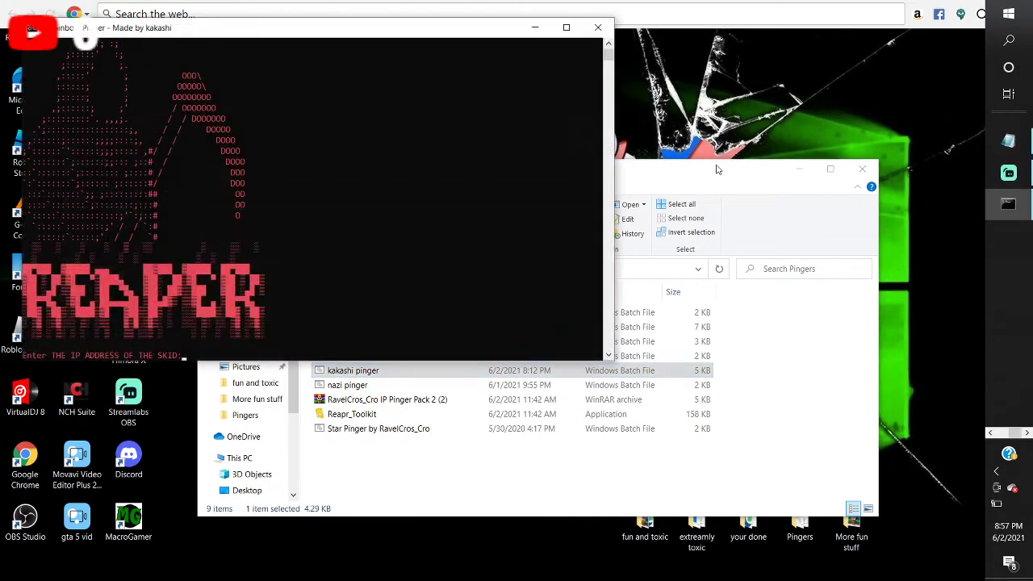
pyautogui.click(861, 169)
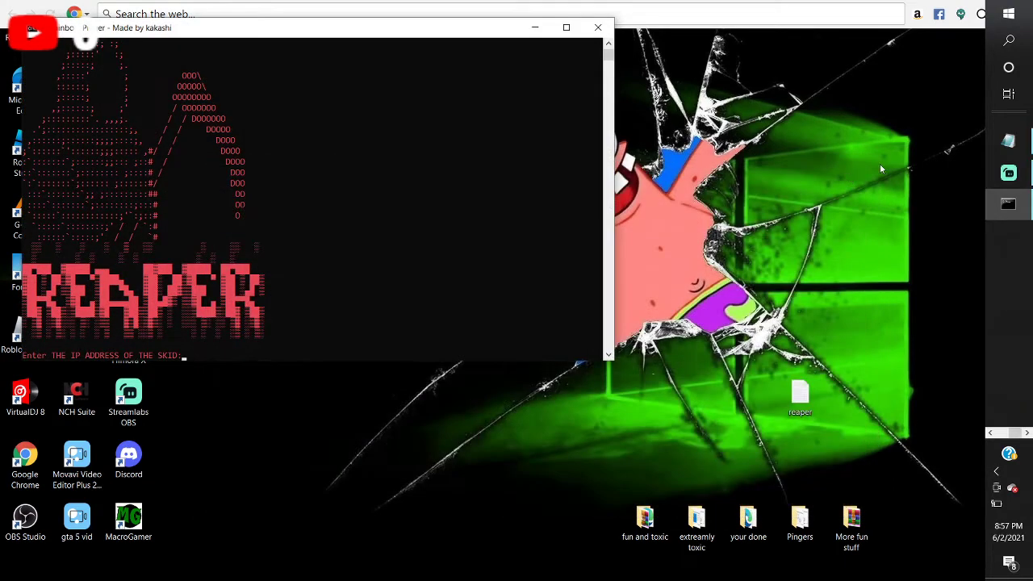
pyautogui.click(1004, 142)
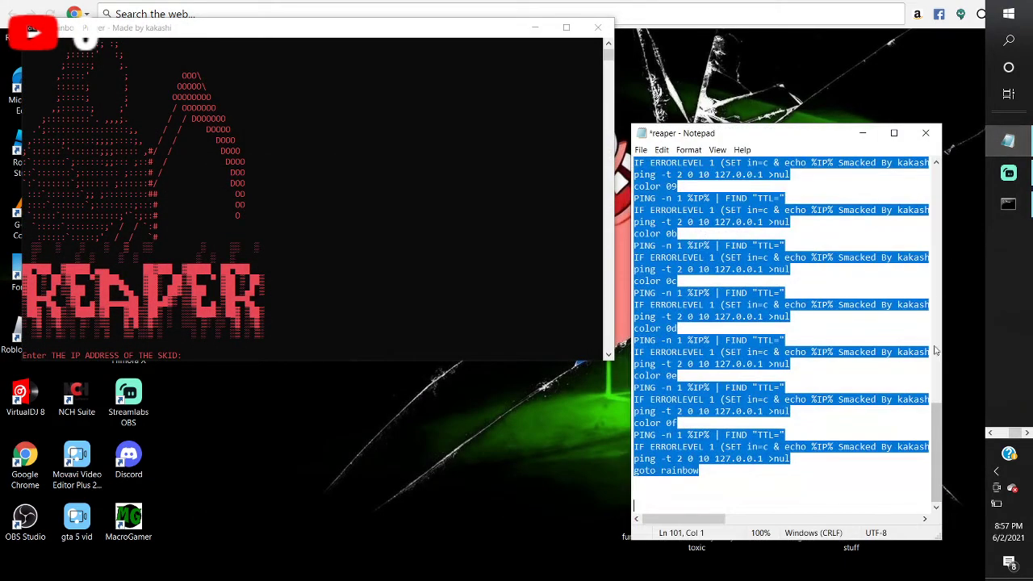
pyautogui.click(928, 434)
pyautogui.moveTo(934, 435); pyautogui.dragTo(917, 186)
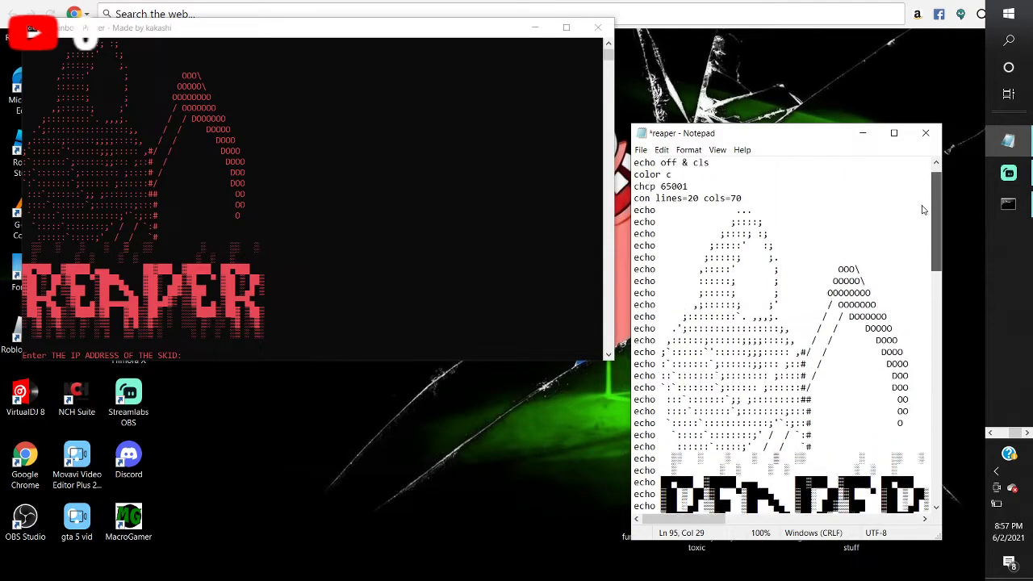
# Minimize the reaper Notepad window and the kakashi pinger console.
pyautogui.click(862, 133)
pyautogui.click(534, 28)
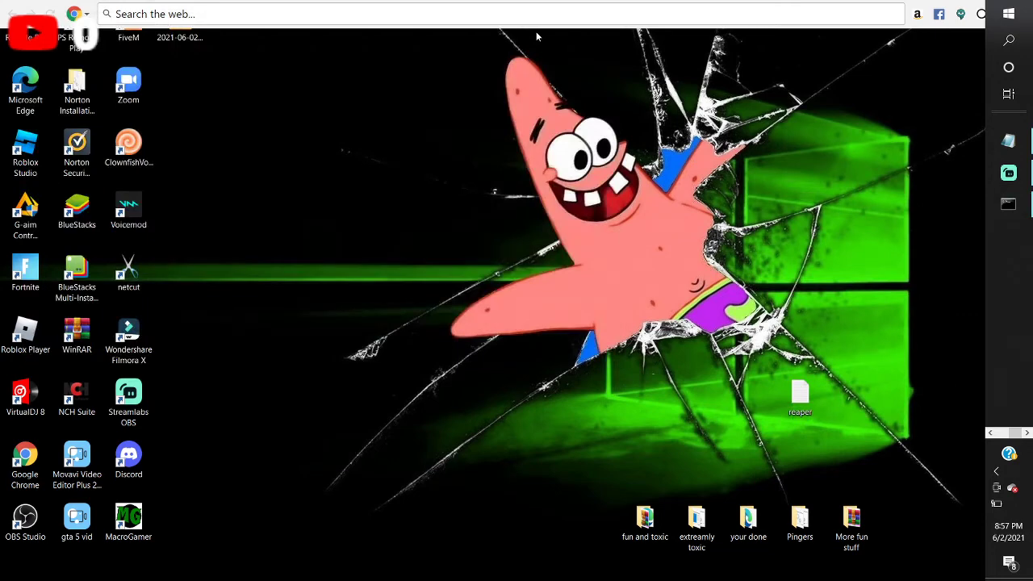
pyautogui.click(1007, 141)
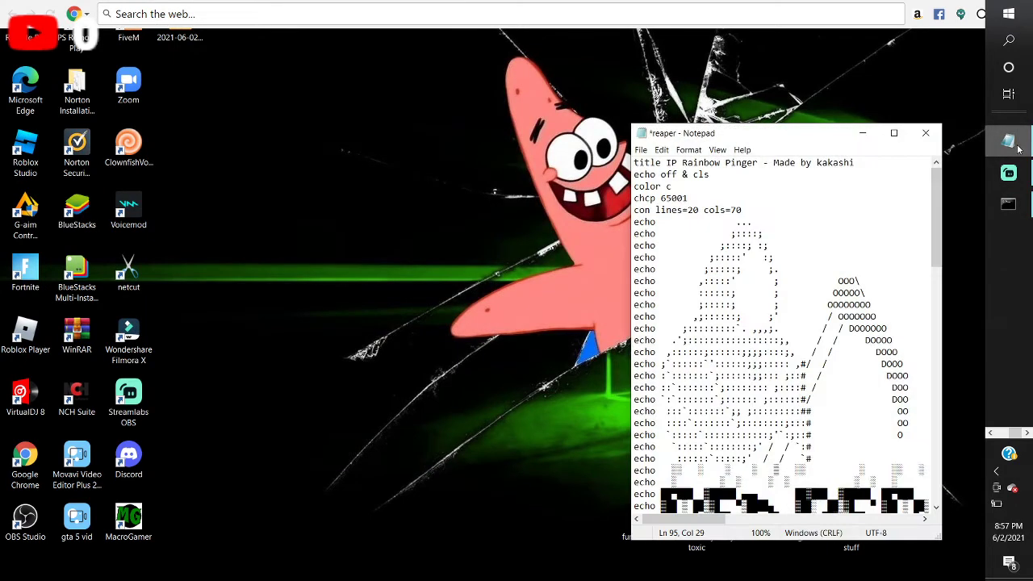
pyautogui.click(863, 133)
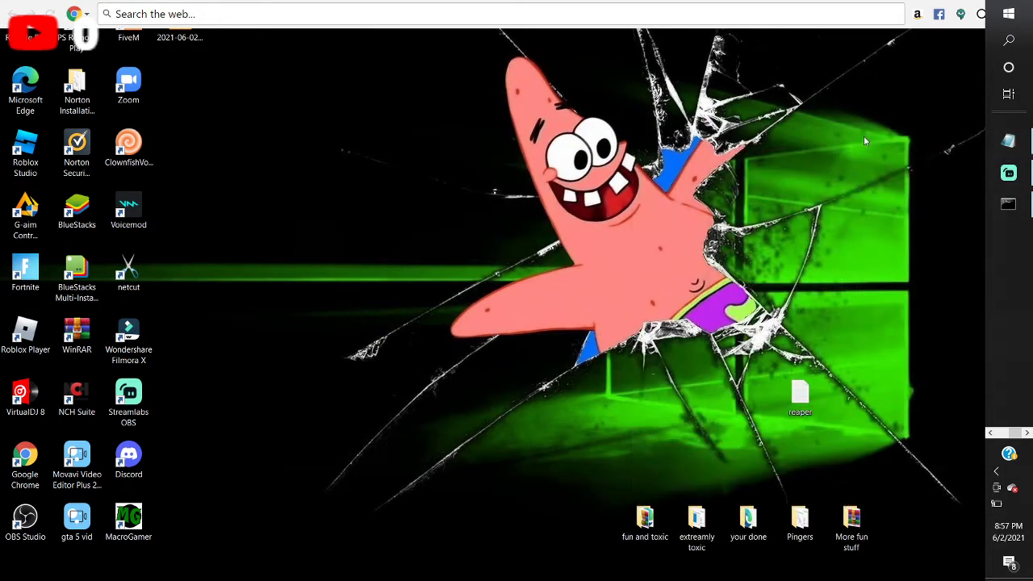
# Create a new desktop text document named totlotototot.
pyautogui.rightClick(501, 162)
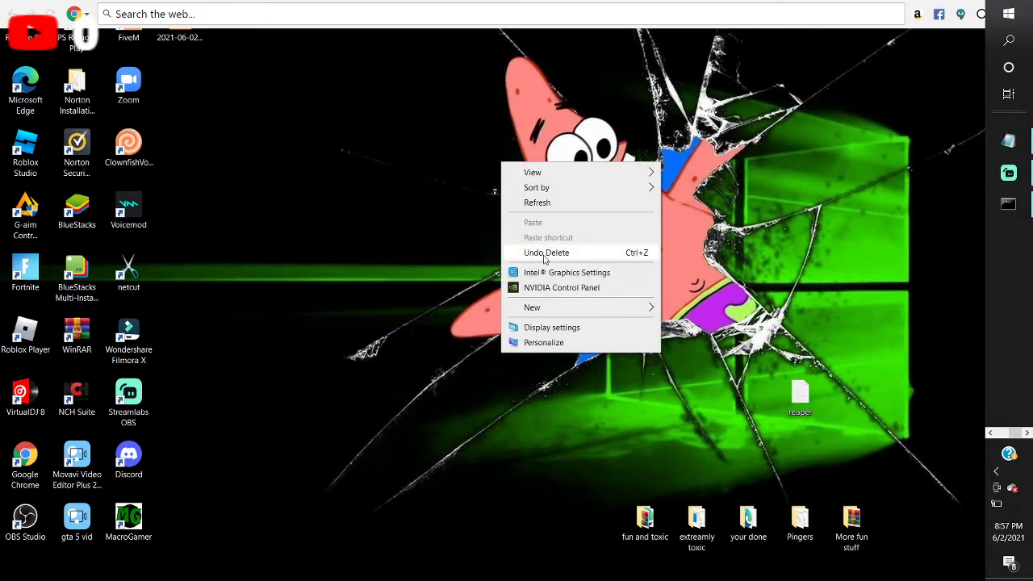
pyautogui.moveTo(577, 307)
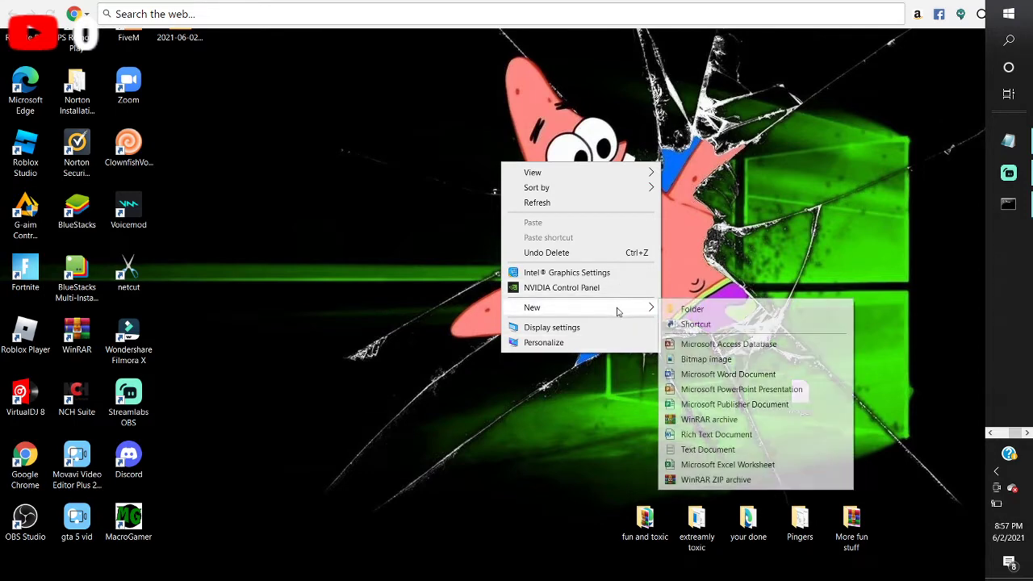
pyautogui.click(713, 449)
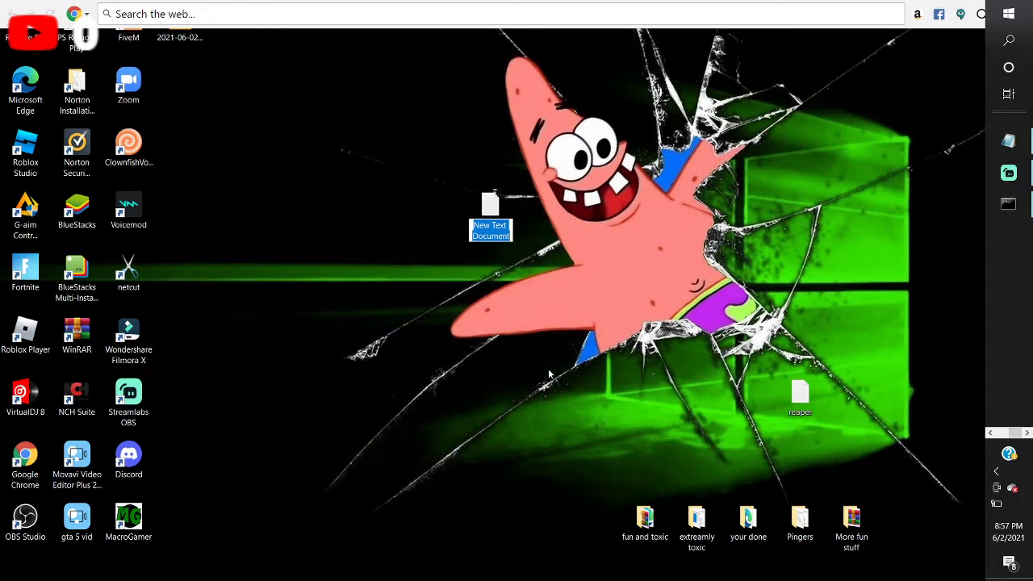
pyautogui.press('BackSpace')
pyautogui.write('totlotototot')
pyautogui.press('Return')
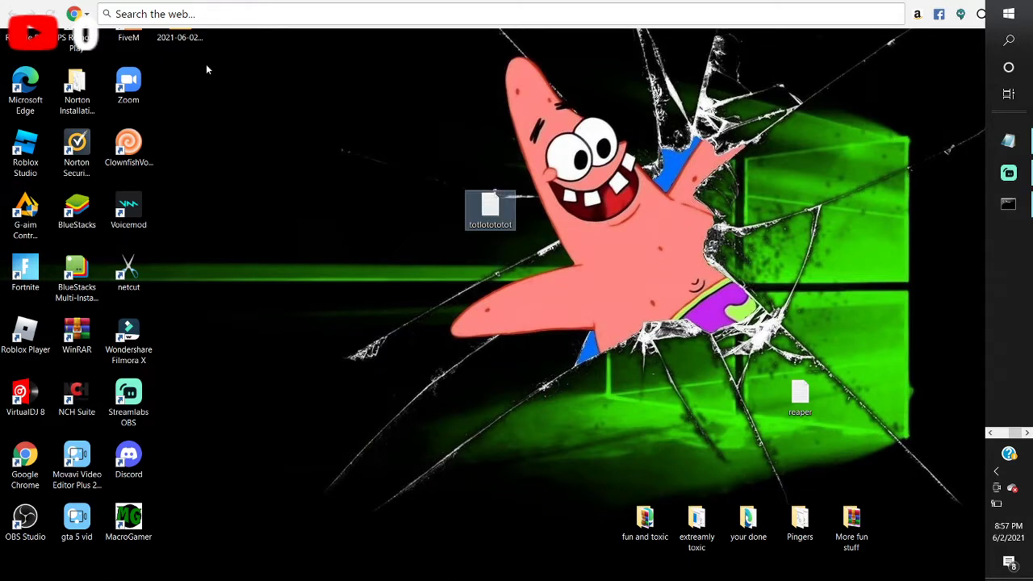
# Try deleting the in-use recording file, give up, and open totlotototot in Notepad.
pyautogui.rightClick(198, 41)
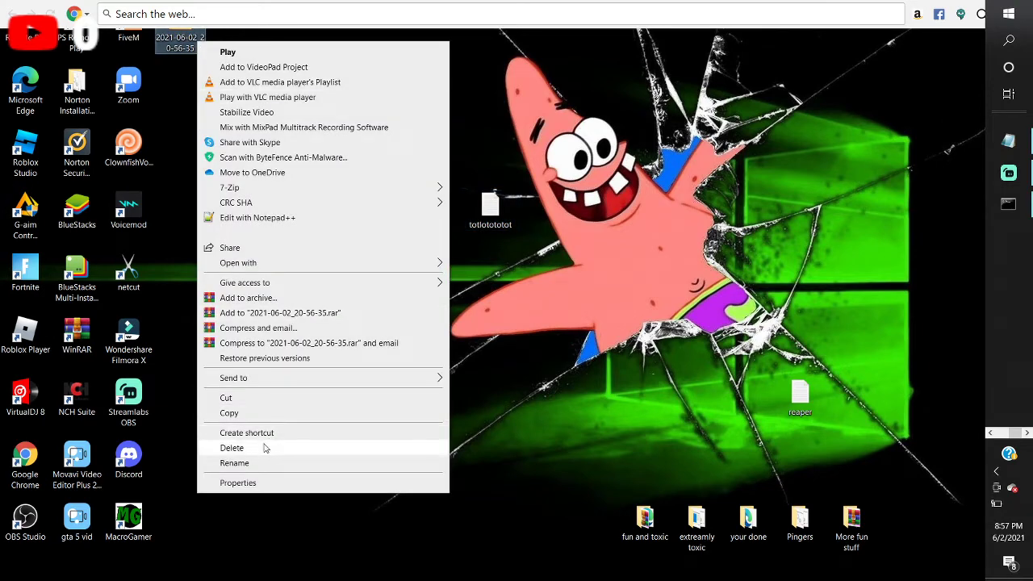
pyautogui.click(263, 447)
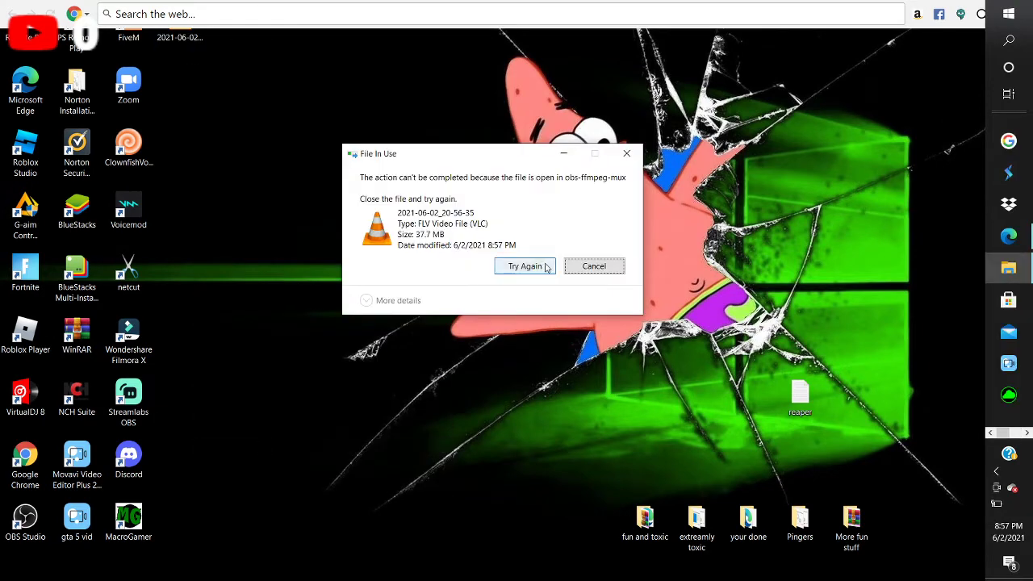
pyautogui.click(545, 268)
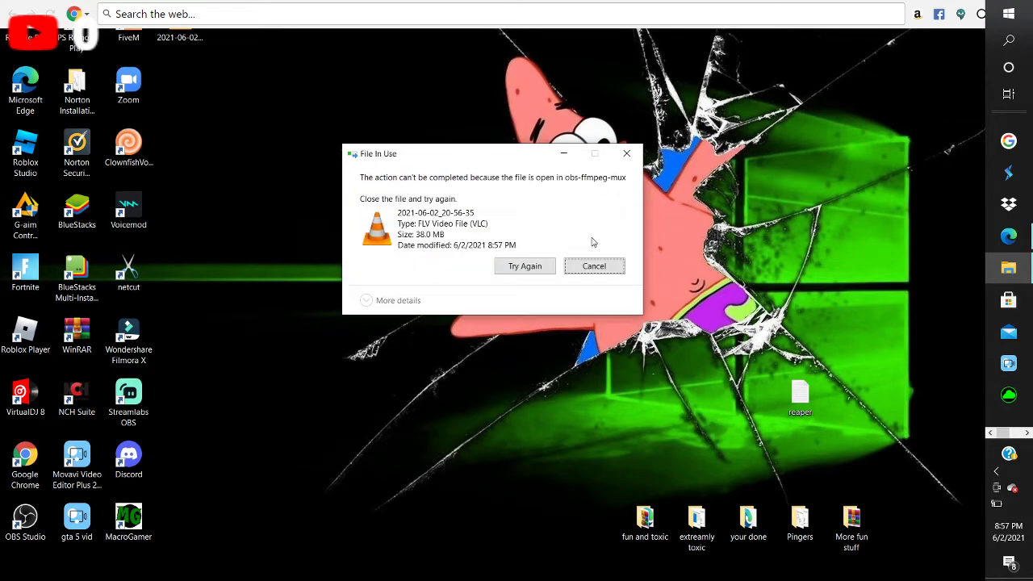
pyautogui.click(626, 154)
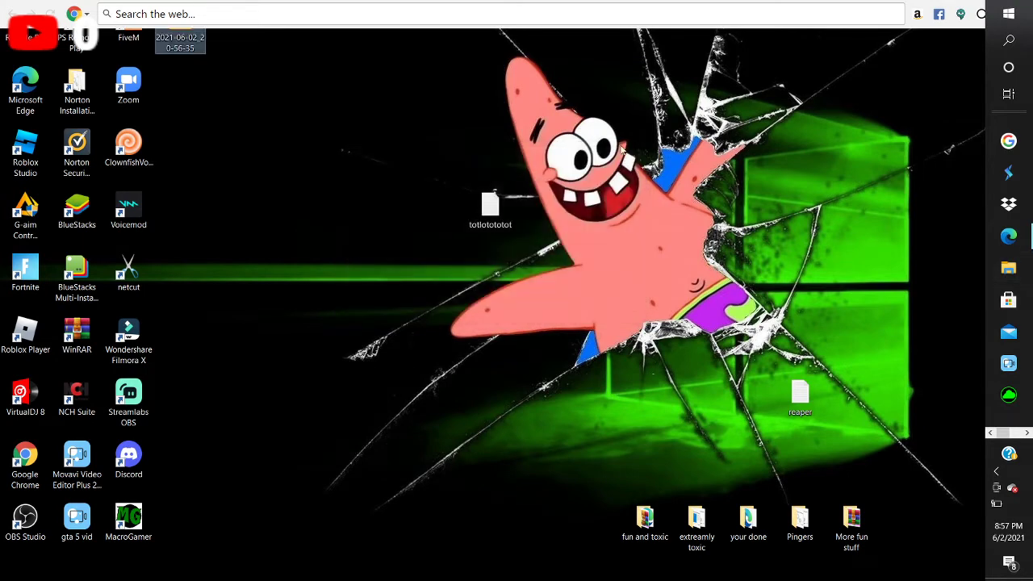
pyautogui.doubleClick(489, 217)
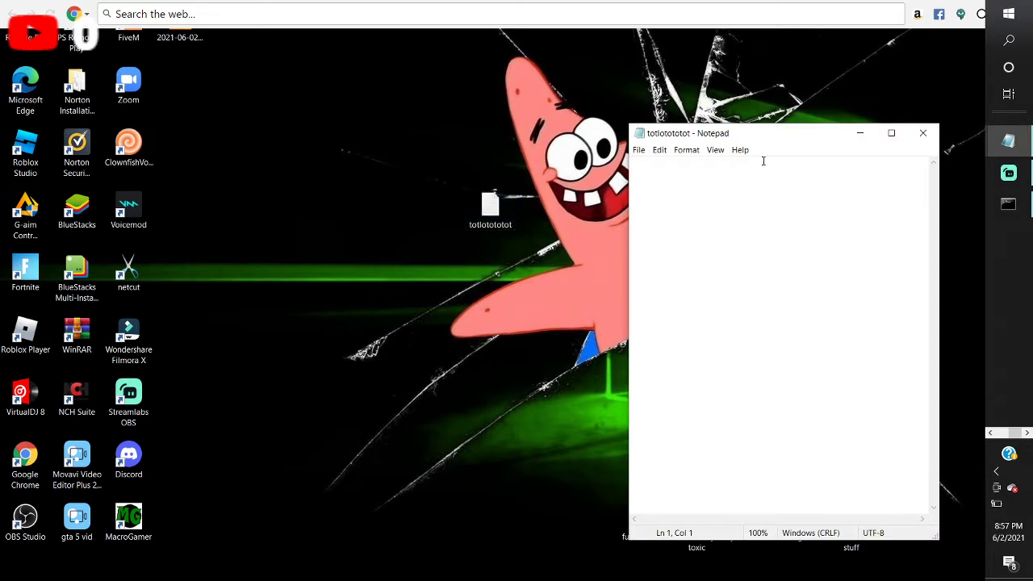
pyautogui.moveTo(1008, 142)
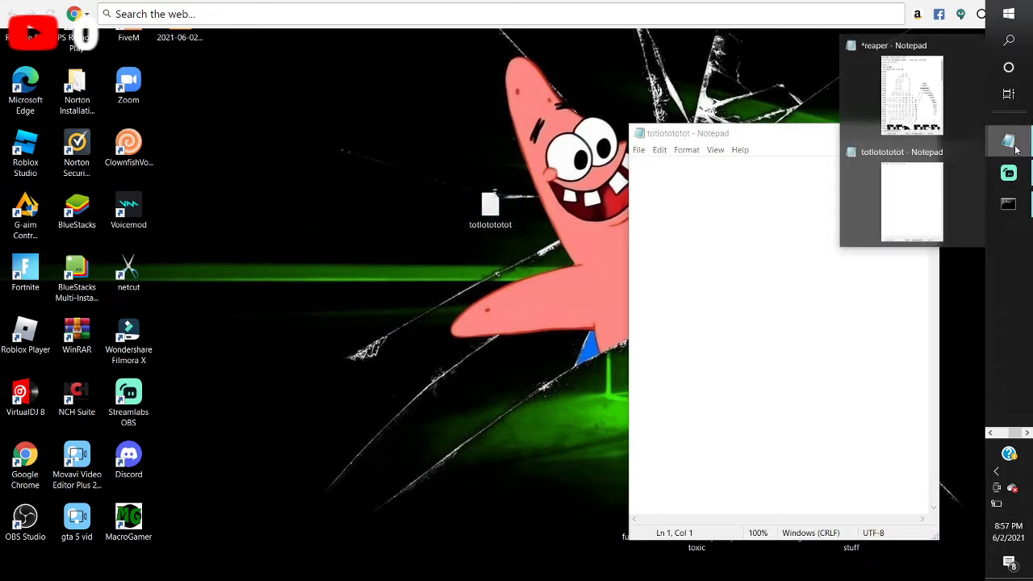
# Paste the selected reaper batch script into the empty totlotototot document.
pyautogui.click(896, 74)
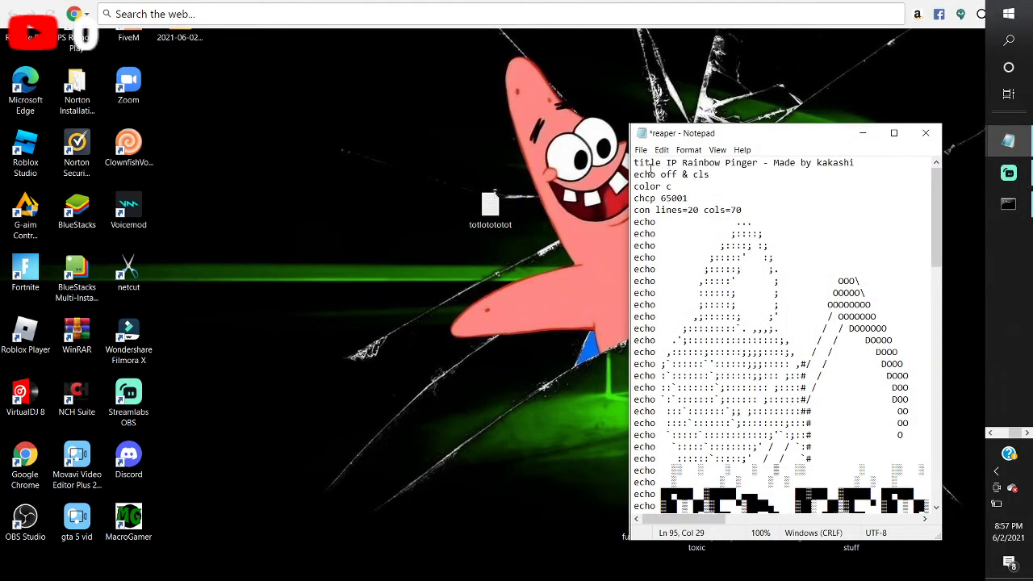
pyautogui.moveTo(634, 162)
pyautogui.mouseDown()
pyautogui.moveTo(676, 506)
pyautogui.moveTo(634, 506)
pyautogui.mouseUp()
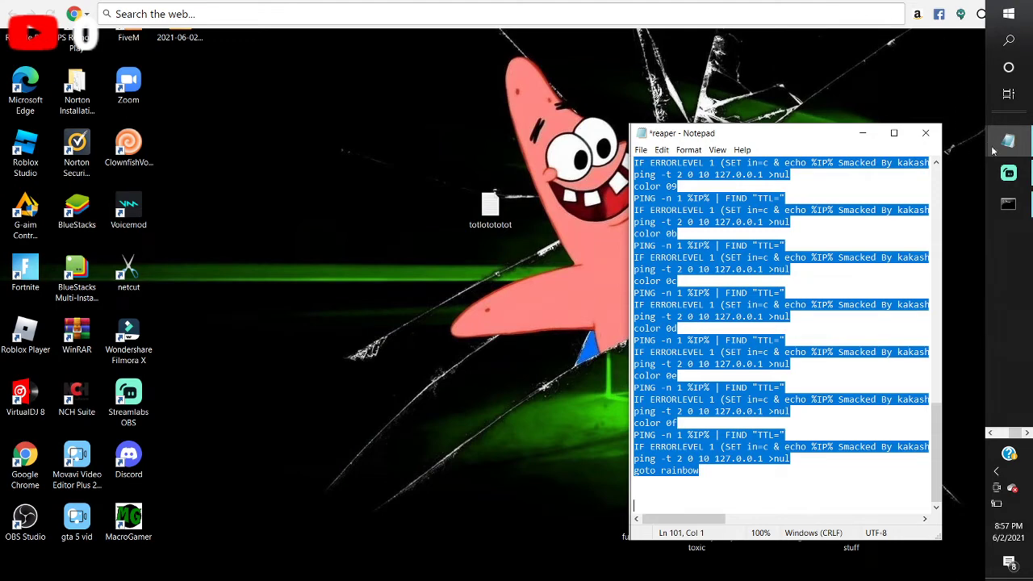
pyautogui.moveTo(1008, 142)
pyautogui.click(912, 202)
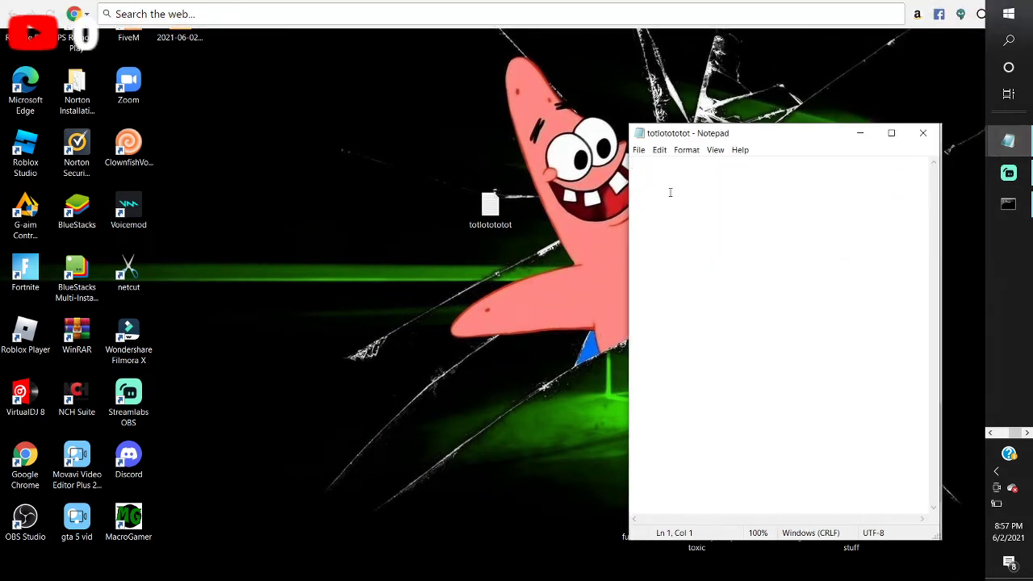
pyautogui.hotkey('ctrl', 'v')
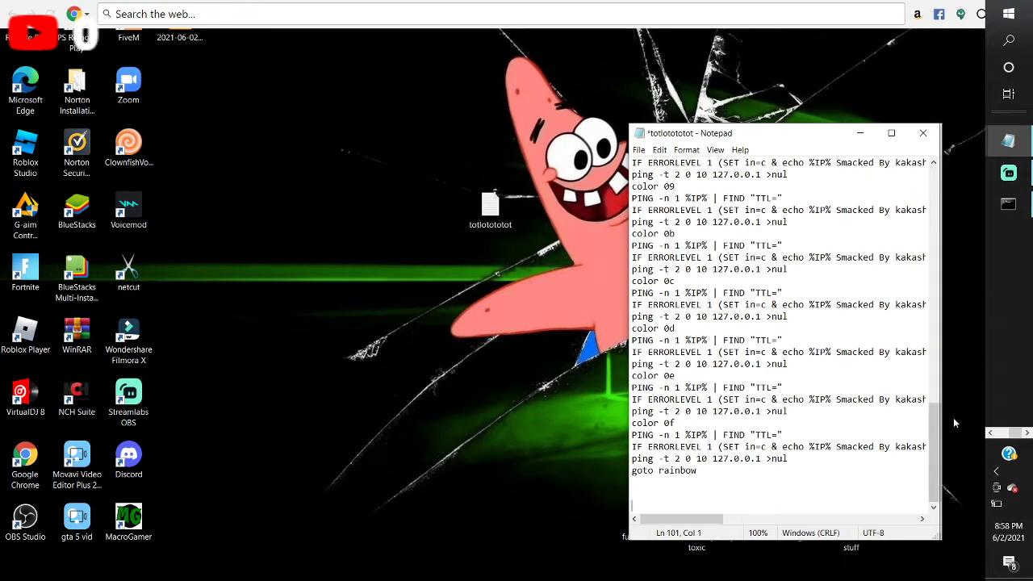
pyautogui.moveTo(685, 518); pyautogui.dragTo(718, 530)
pyautogui.moveTo(936, 458); pyautogui.dragTo(937, 410)
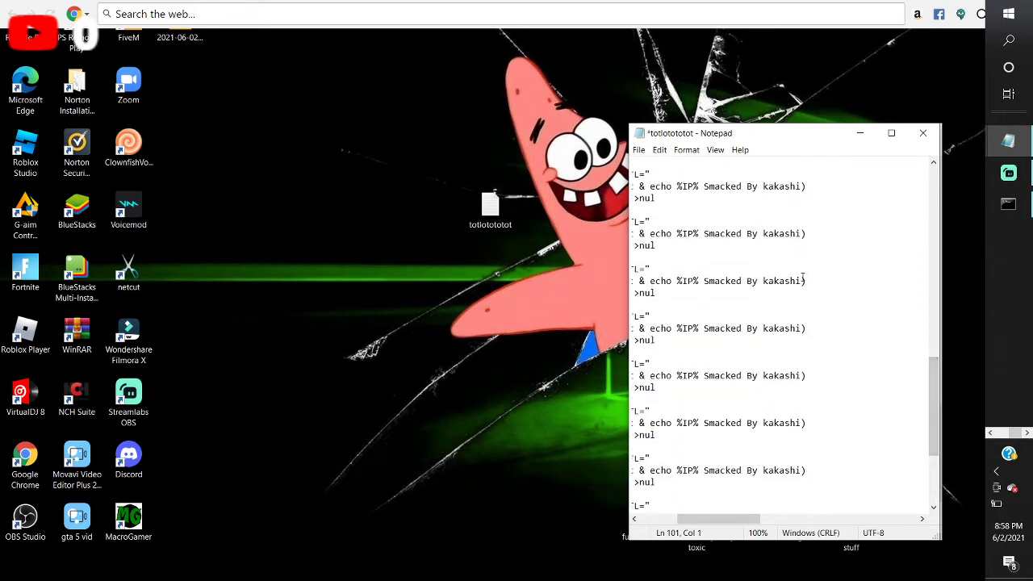
# Delete a few characters after 'kakashi' on an echo line and return to the top.
pyautogui.click(803, 281)
pyautogui.press('BackSpace')
pyautogui.press('BackSpace')
pyautogui.press('BackSpace')
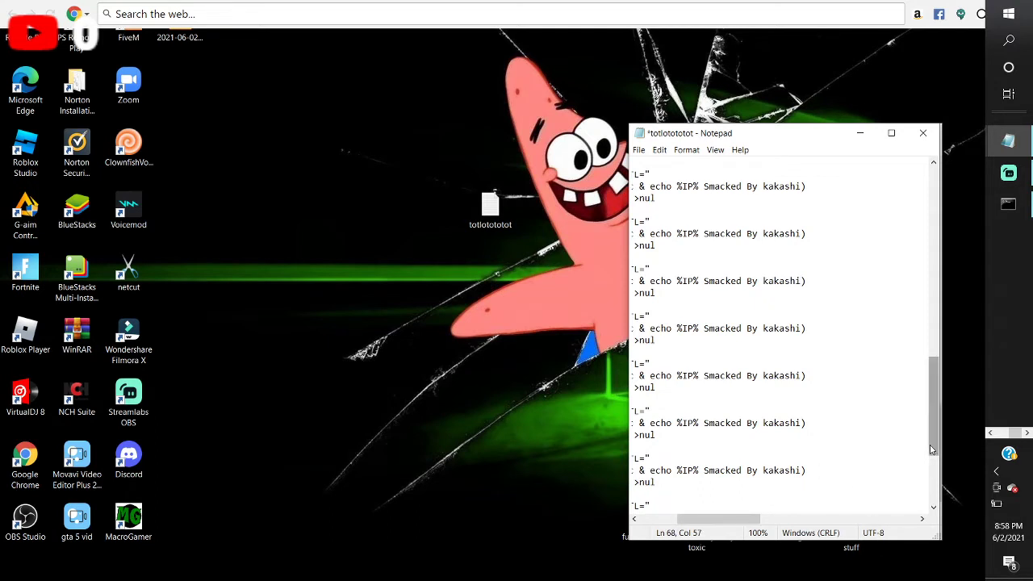
pyautogui.moveTo(933, 363); pyautogui.dragTo(890, 173)
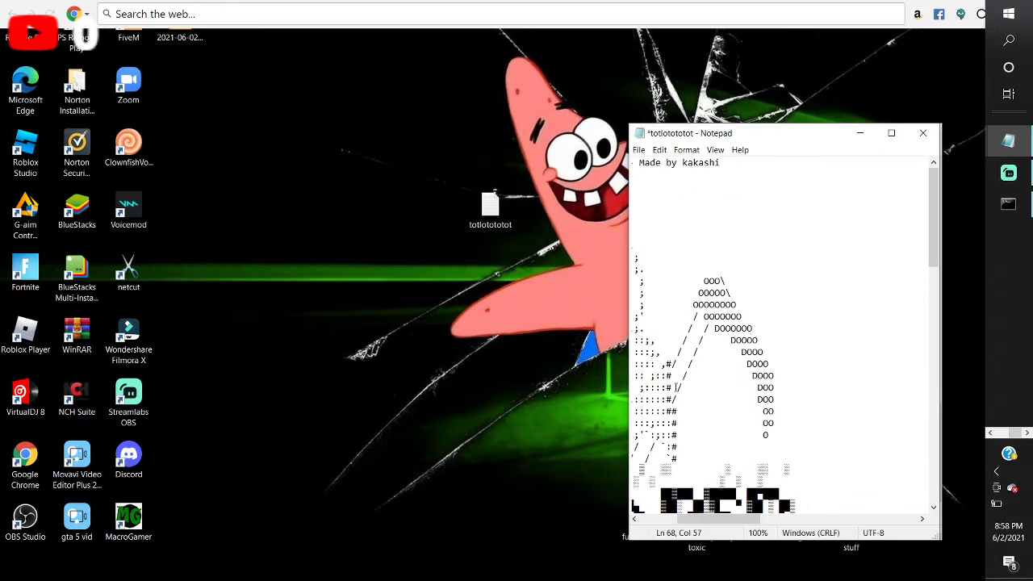
pyautogui.moveTo(676, 387); pyautogui.dragTo(794, 358)
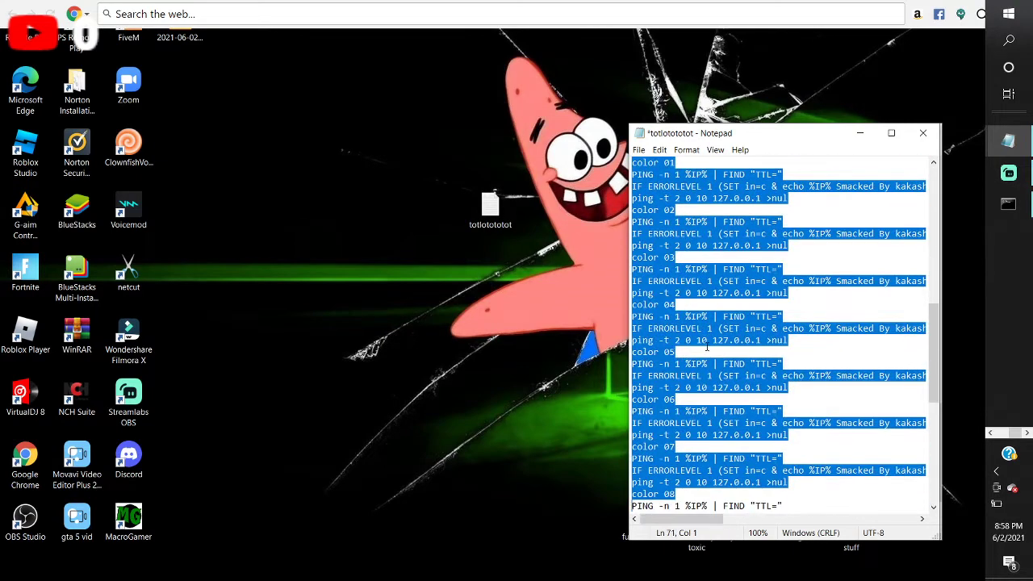
pyautogui.click(934, 163)
pyautogui.moveTo(934, 163); pyautogui.dragTo(934, 171)
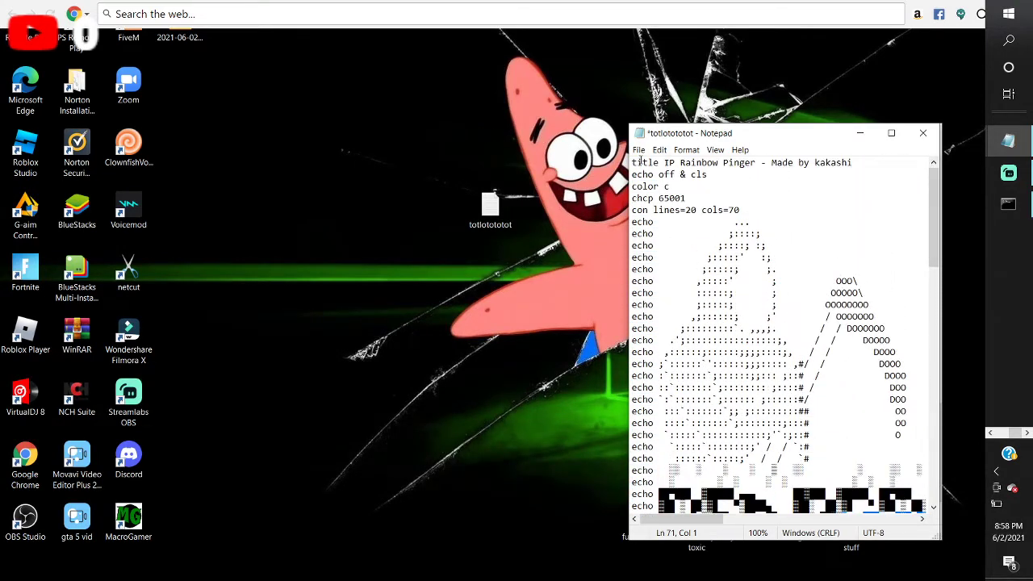
# Save the script to the desktop as fgmgnjghfndfjefihgodhbfefwoifberoifuhe.bat with UTF-8 encoding.
pyautogui.click(639, 151)
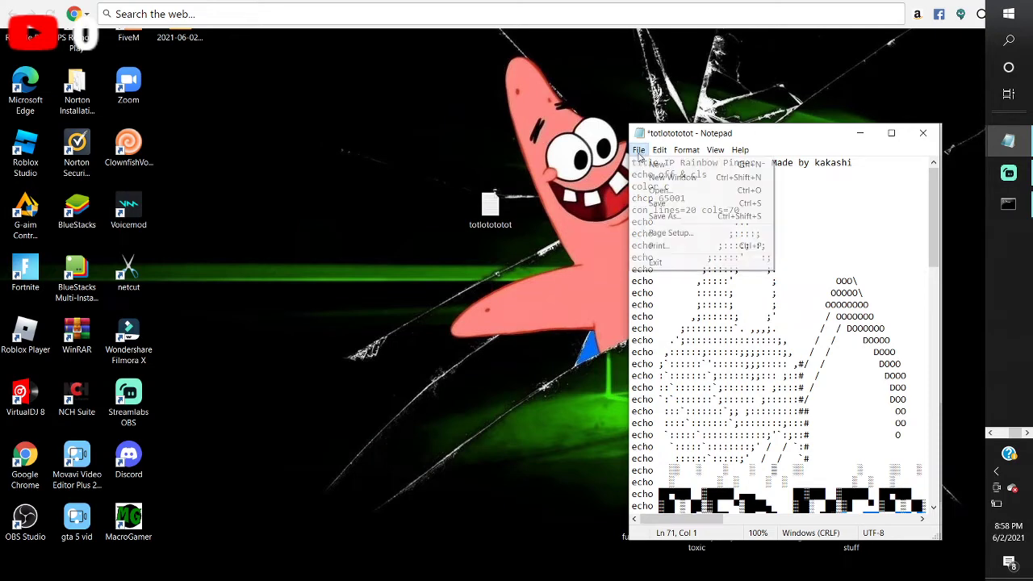
pyautogui.click(688, 215)
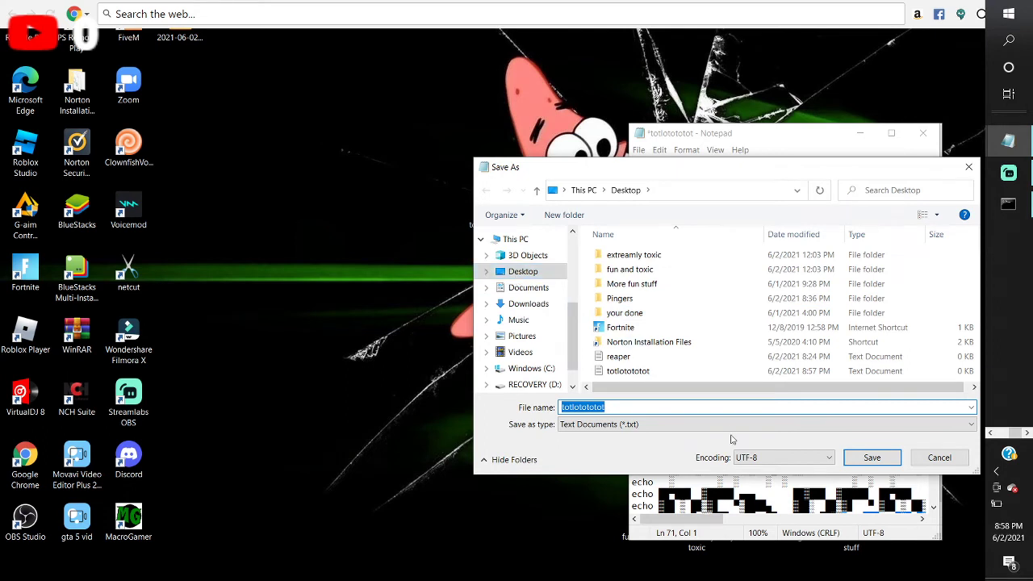
pyautogui.press('BackSpace')
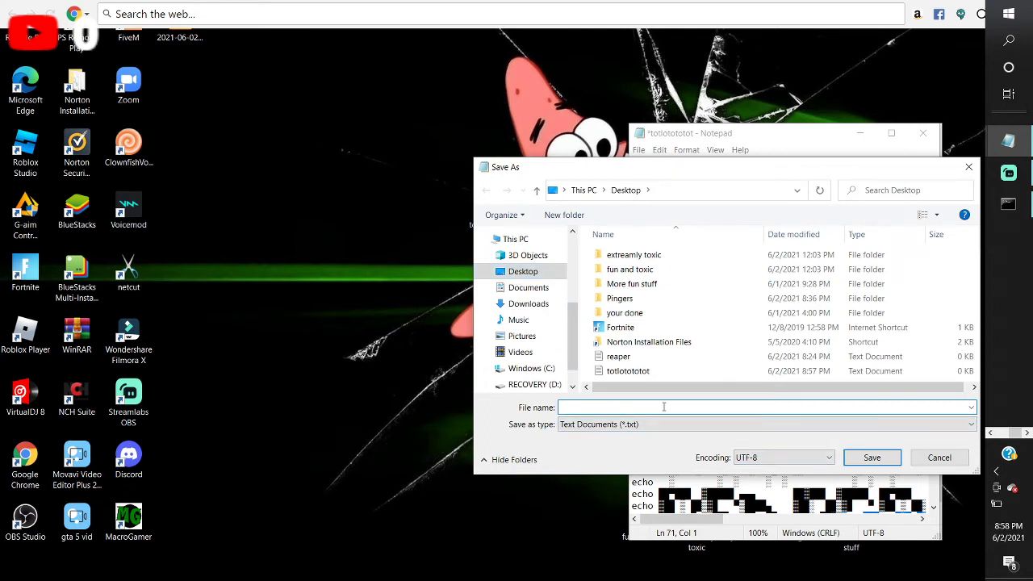
pyautogui.write('fgmgnjghfndfjefihgodhbfefwoifberoifuhe.bat')
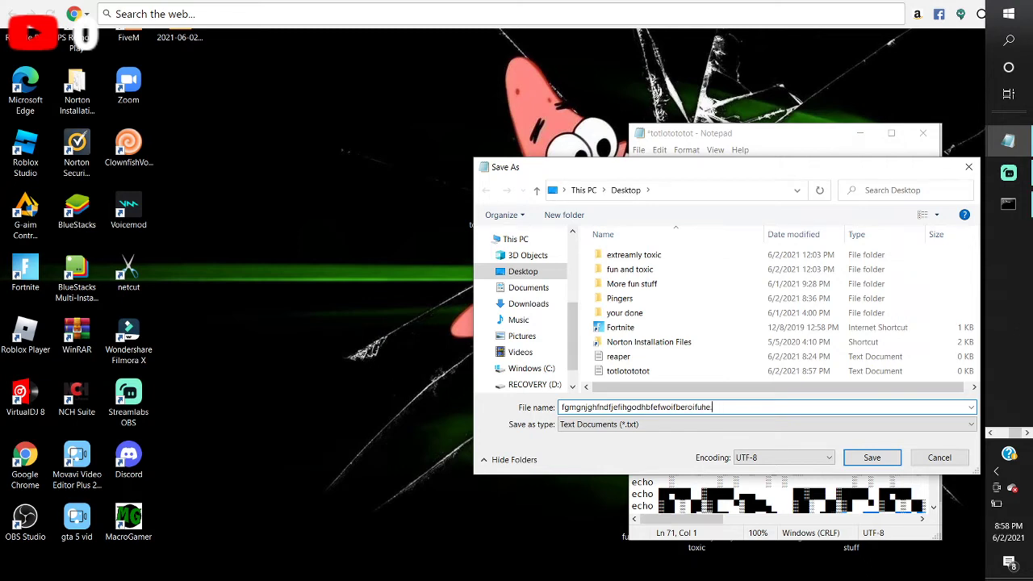
pyautogui.click(755, 461)
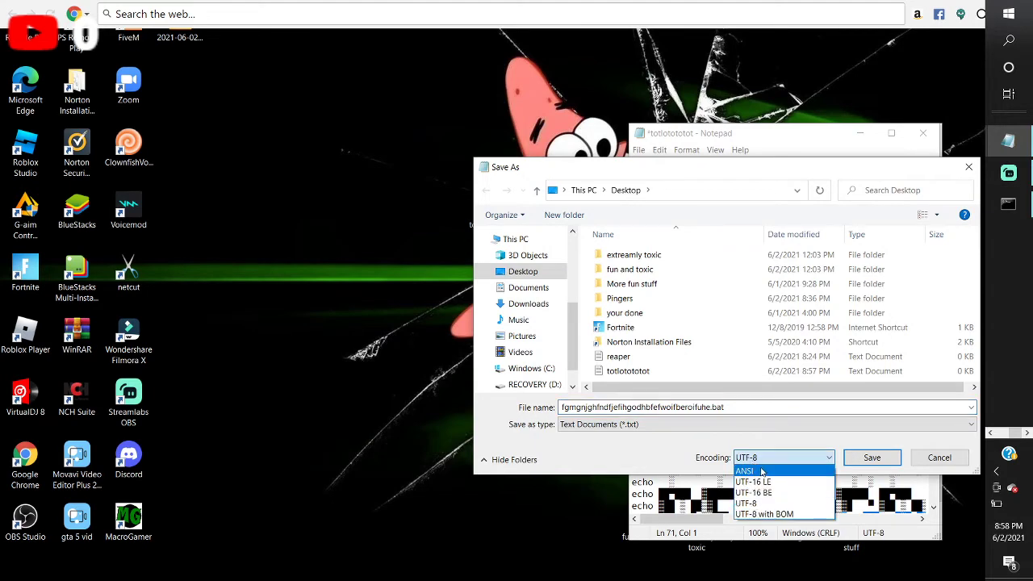
pyautogui.click(765, 461)
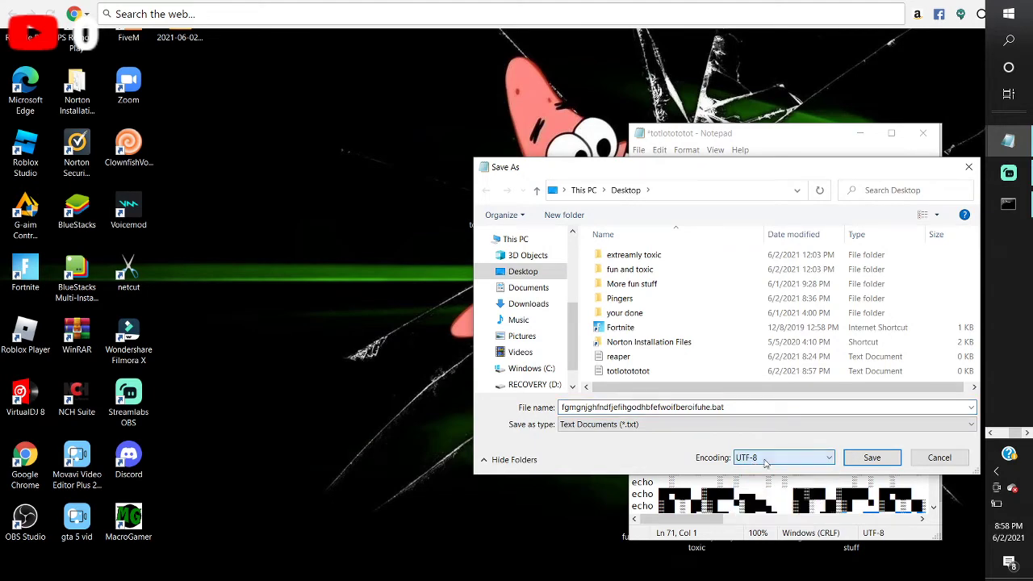
pyautogui.click(871, 457)
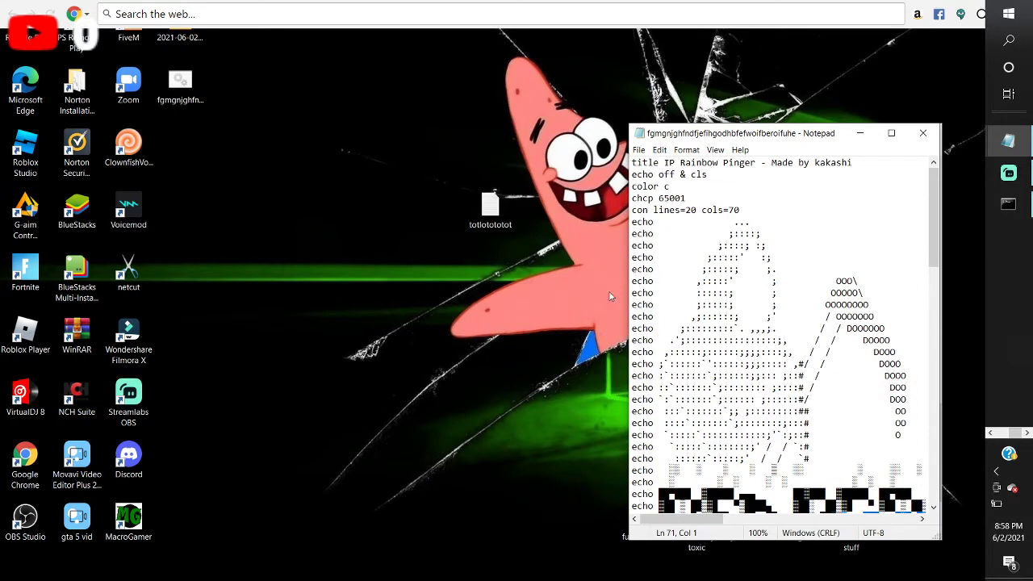
# Close the Notepad script windows, then open and close totlotototot to check it.
pyautogui.click(924, 134)
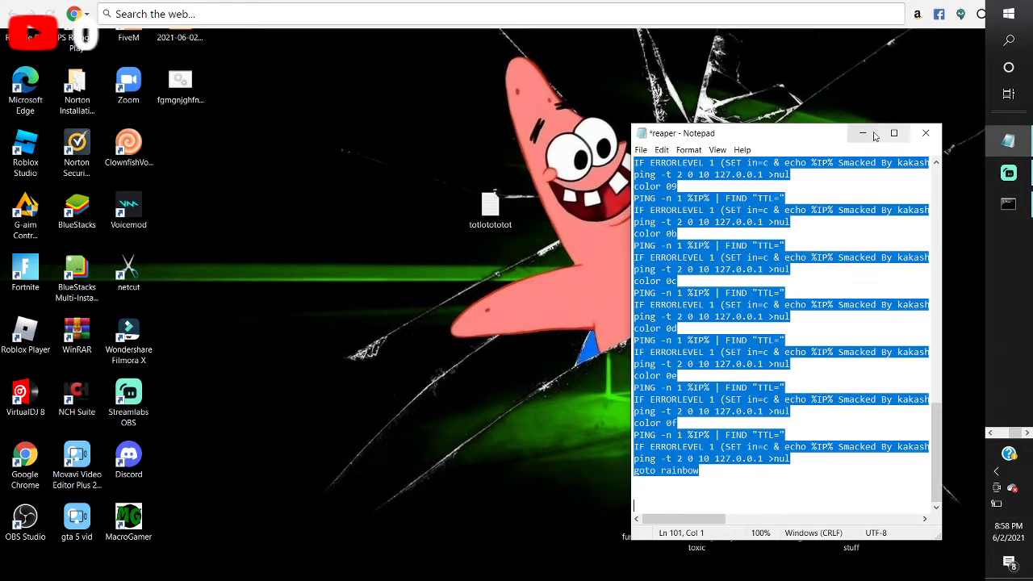
pyautogui.click(863, 132)
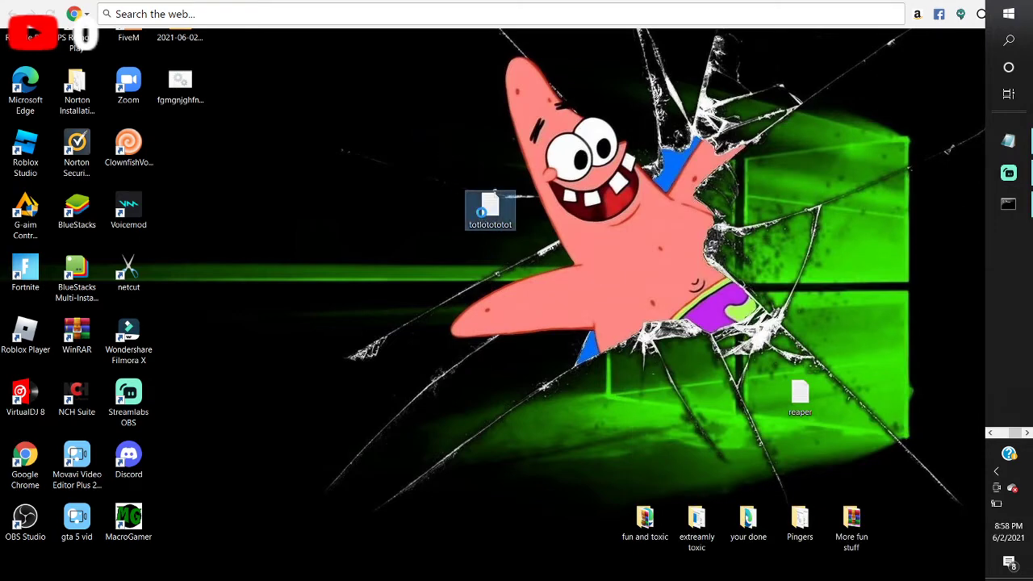
pyautogui.rightClick(483, 217)
pyautogui.click(508, 214)
pyautogui.click(933, 137)
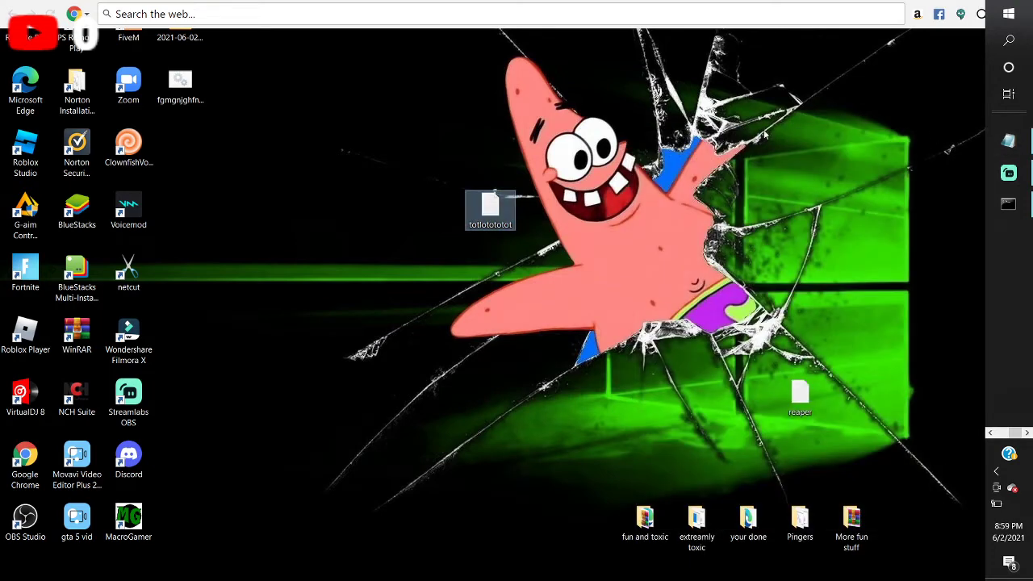
# Delete totlotototot and move the .bat icon near the desktop centre.
pyautogui.rightClick(470, 198)
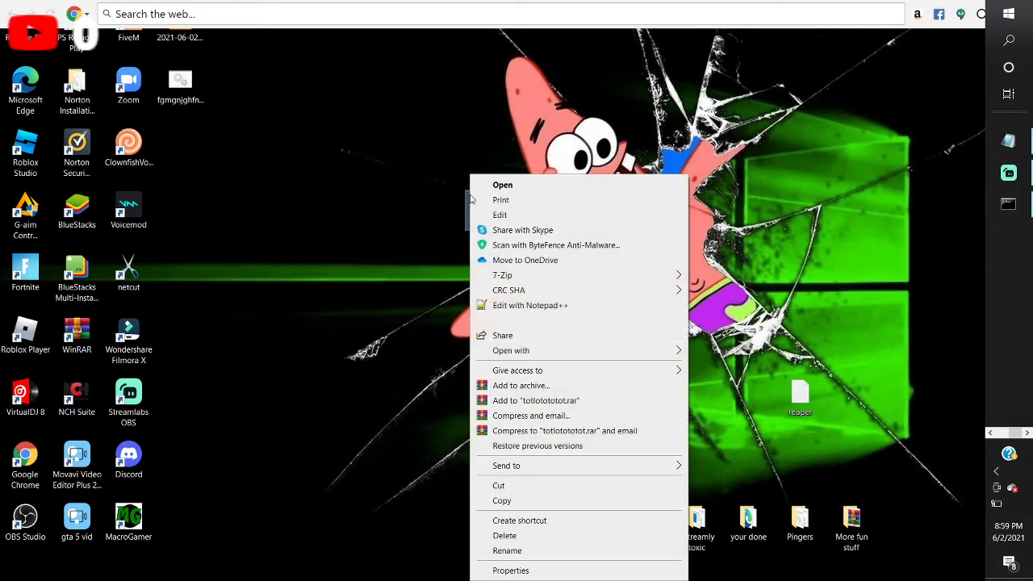
pyautogui.click(534, 535)
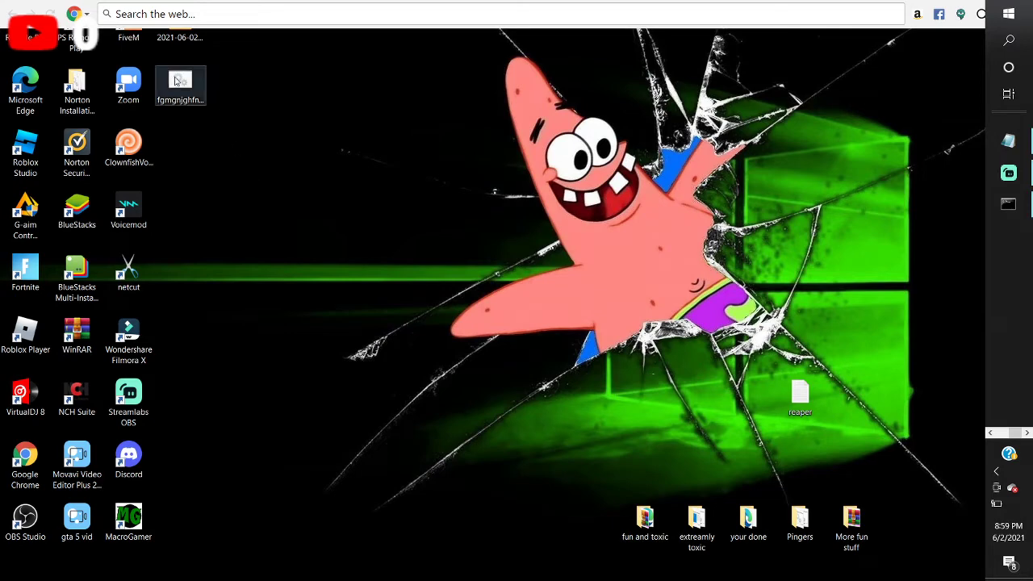
pyautogui.moveTo(180, 85)
pyautogui.mouseDown()
pyautogui.moveTo(395, 252)
pyautogui.moveTo(471, 252)
pyautogui.mouseUp()
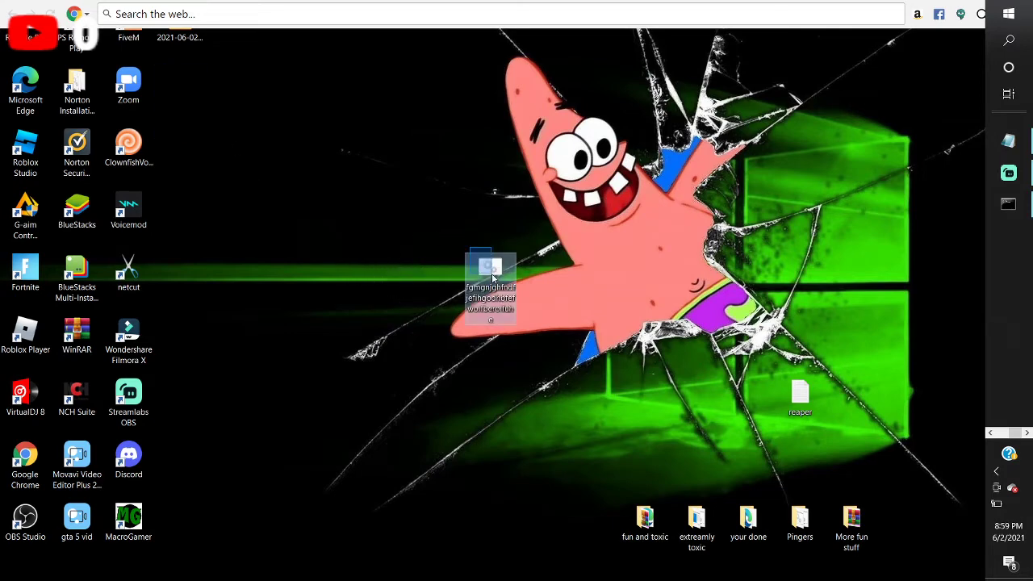
# Run the saved .bat, close the extra console, and ping 1.1.1.1 until replies appear.
pyautogui.doubleClick(490, 271)
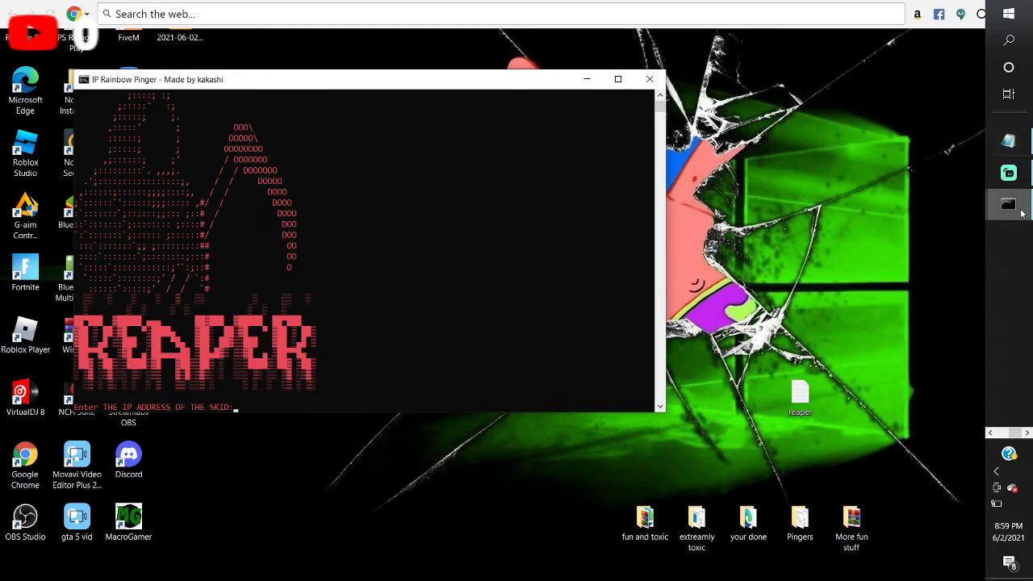
pyautogui.click(932, 192)
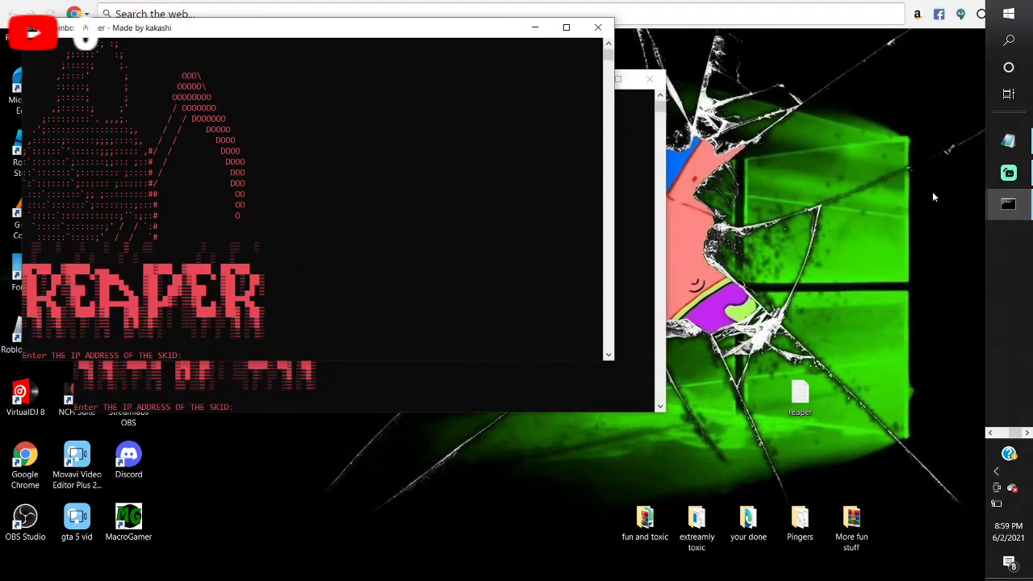
pyautogui.moveTo(247, 27); pyautogui.dragTo(519, 298)
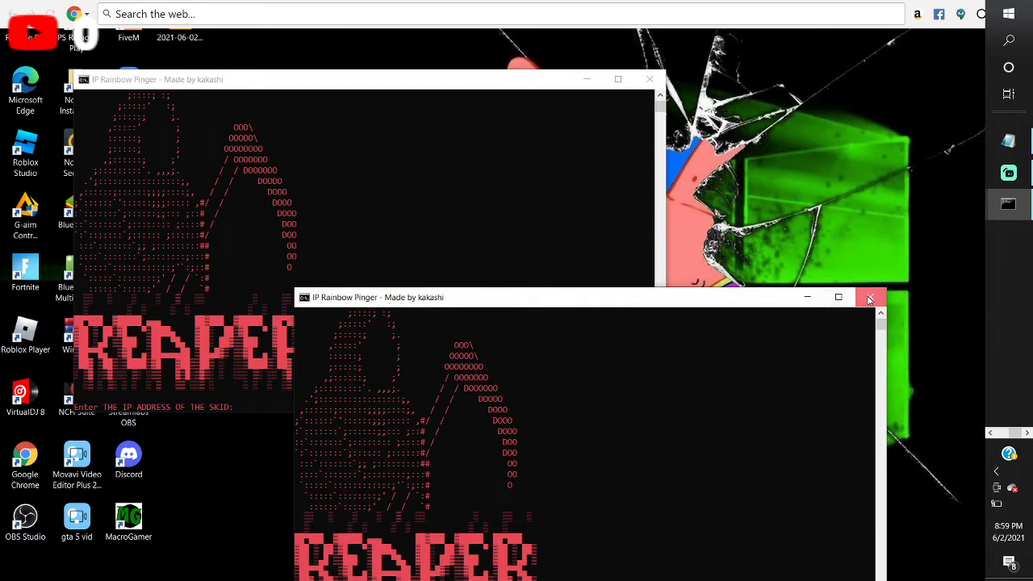
pyautogui.click(870, 297)
pyautogui.click(250, 404)
pyautogui.write('1')
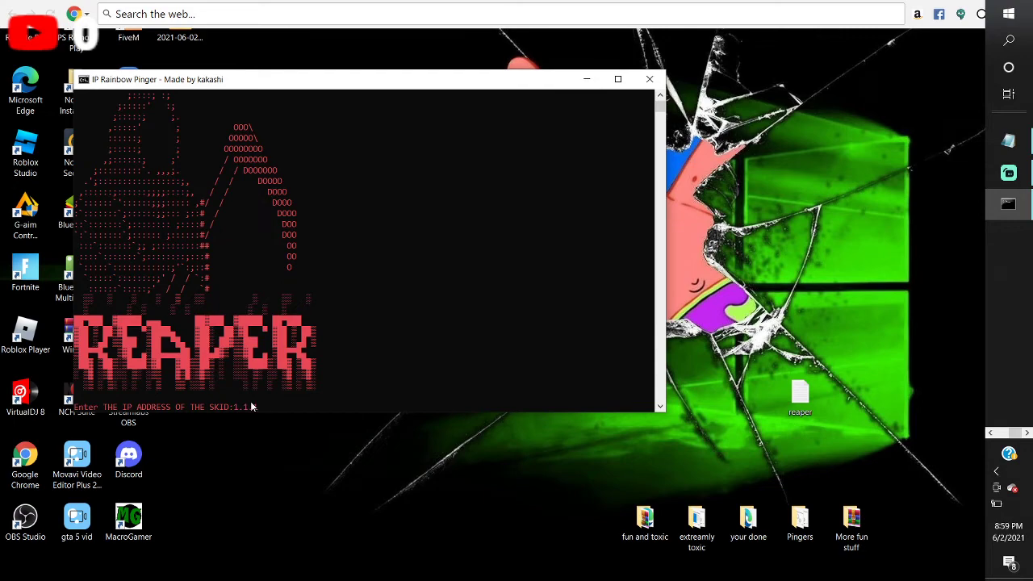
pyautogui.write('.1.1')
pyautogui.press('Return')
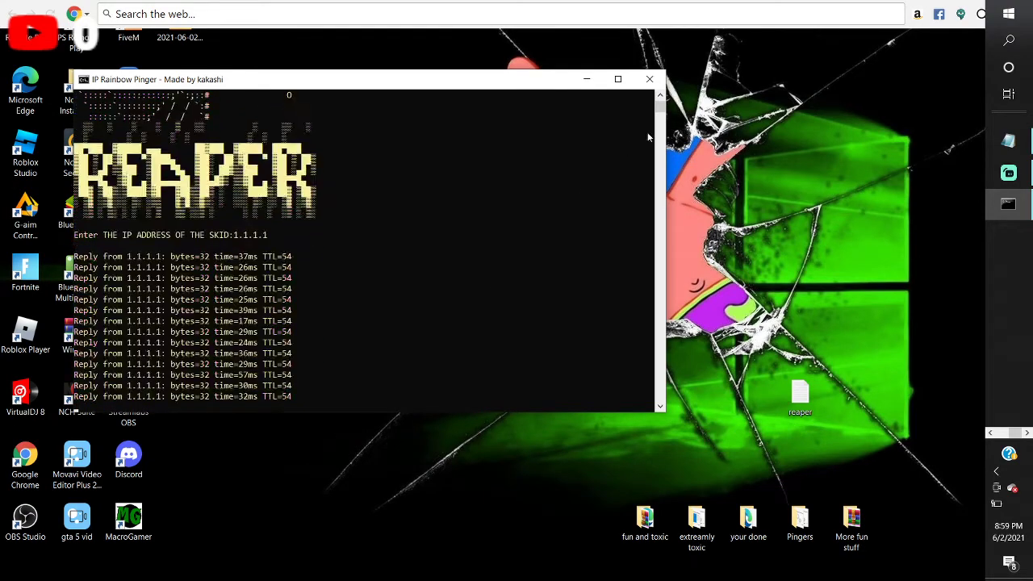
pyautogui.click(653, 76)
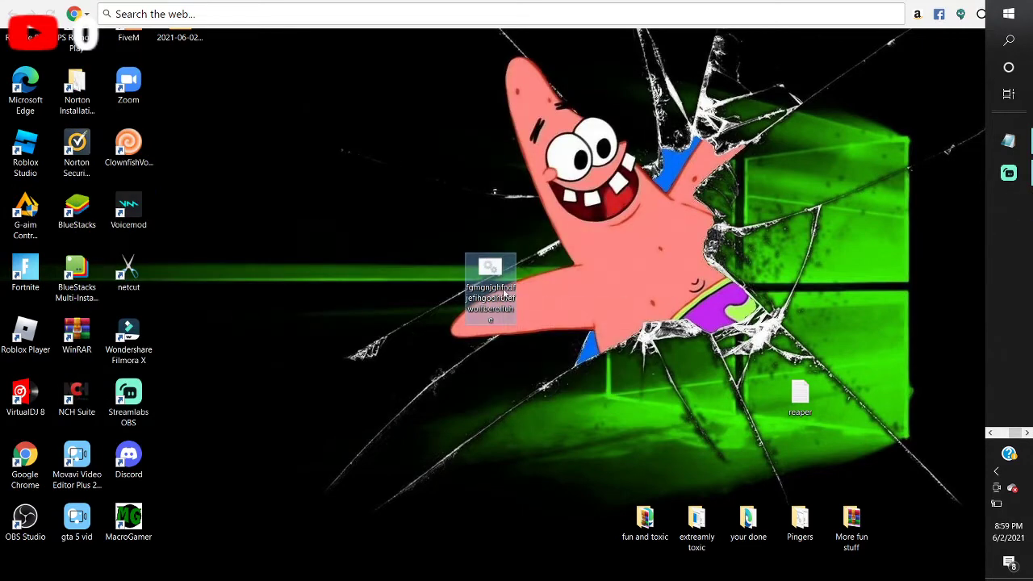
pyautogui.doubleClick(504, 292)
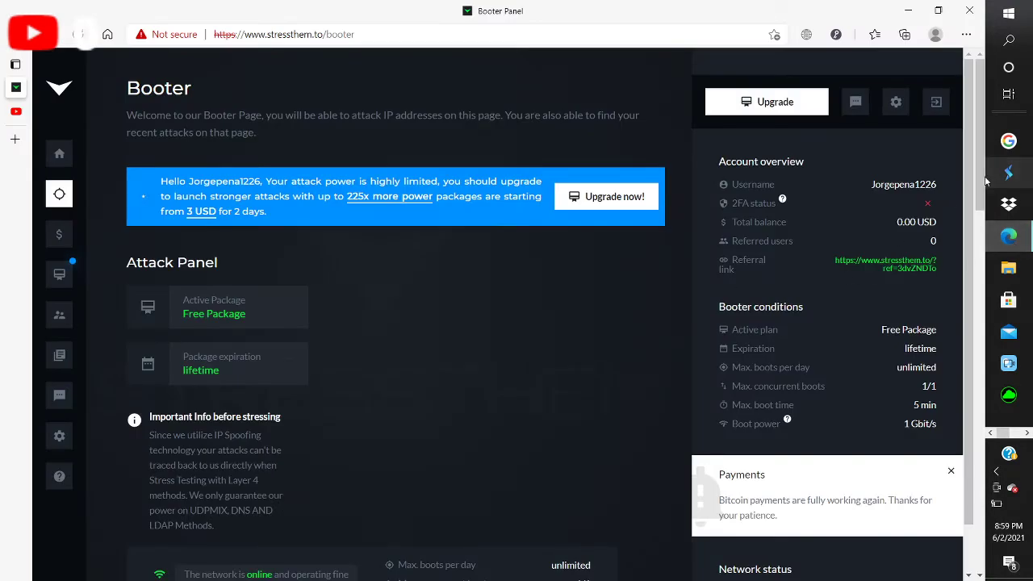
pyautogui.moveTo(983, 180); pyautogui.dragTo(936, 369)
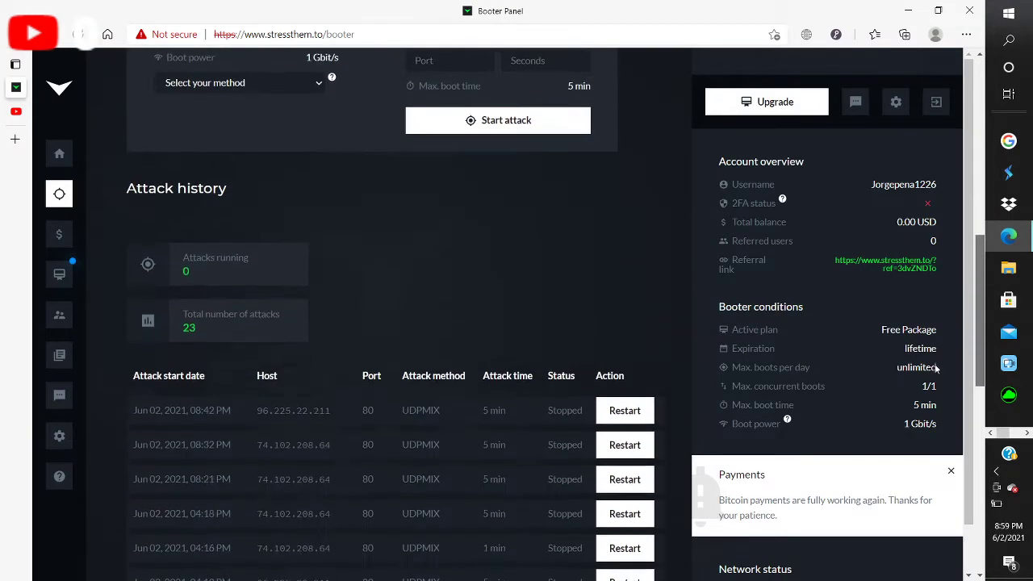
pyautogui.scroll(-1, 936, 368)
pyautogui.moveTo(256, 355); pyautogui.dragTo(358, 369)
pyautogui.hotkey('ctrl', 'c')
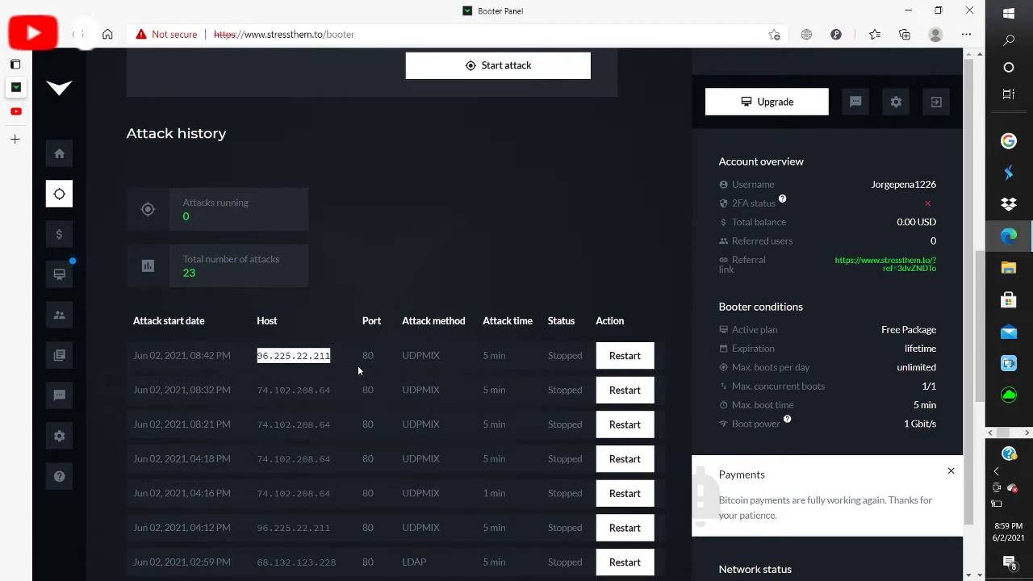
pyautogui.click(907, 9)
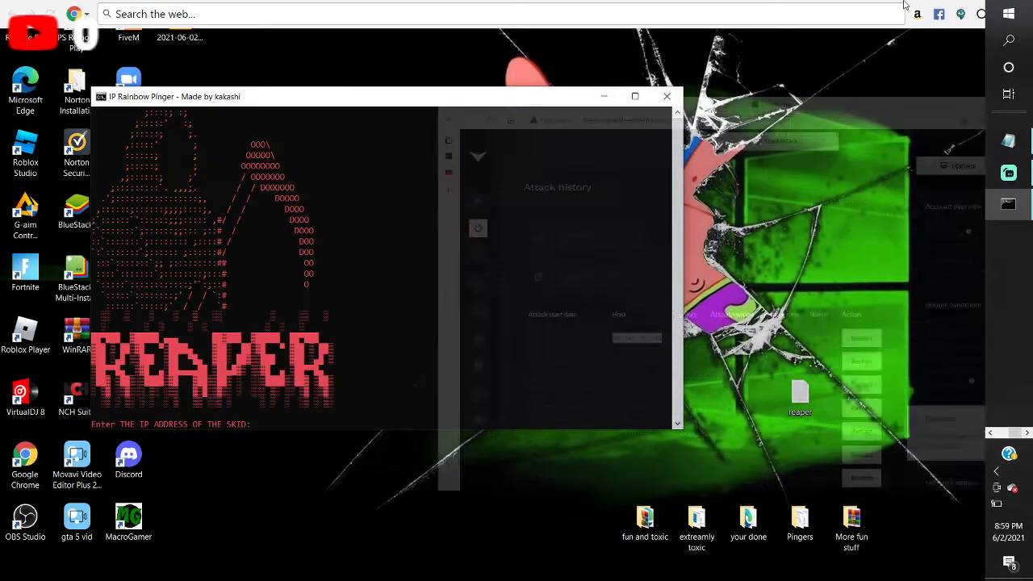
pyautogui.hotkey('ctrl', 'v')
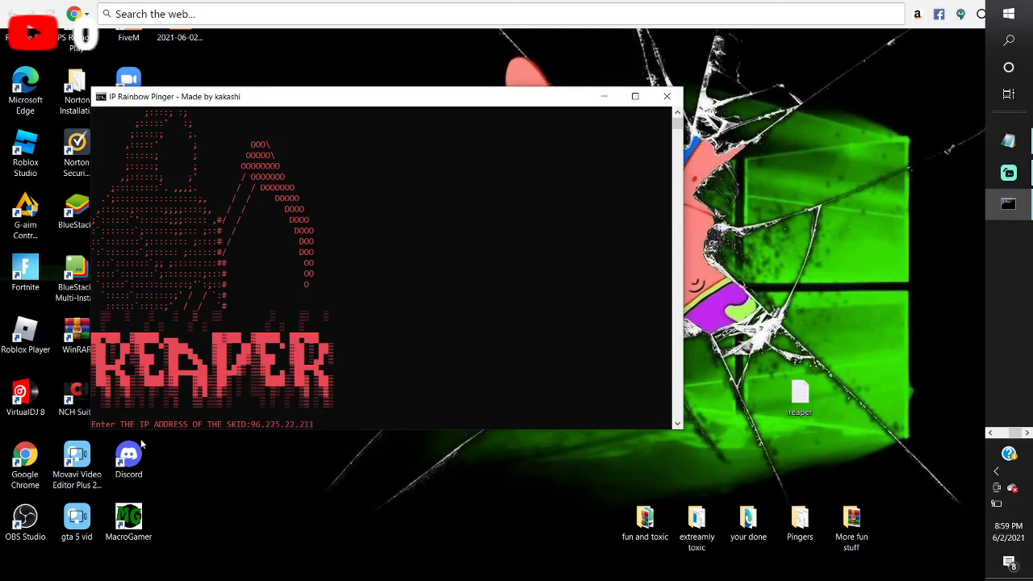
pyautogui.press('Return')
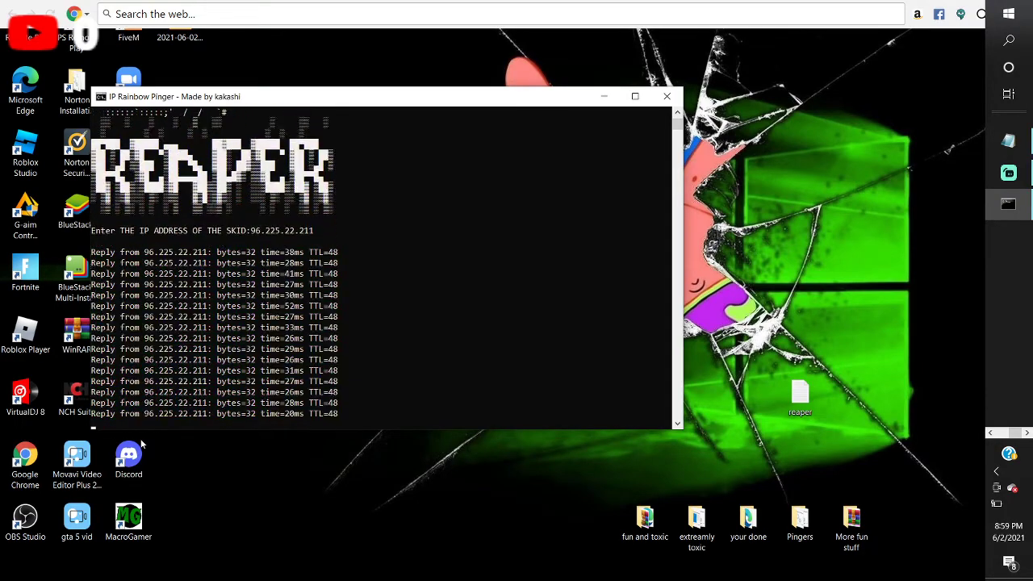
pyautogui.click(666, 97)
pyautogui.doubleClick(497, 289)
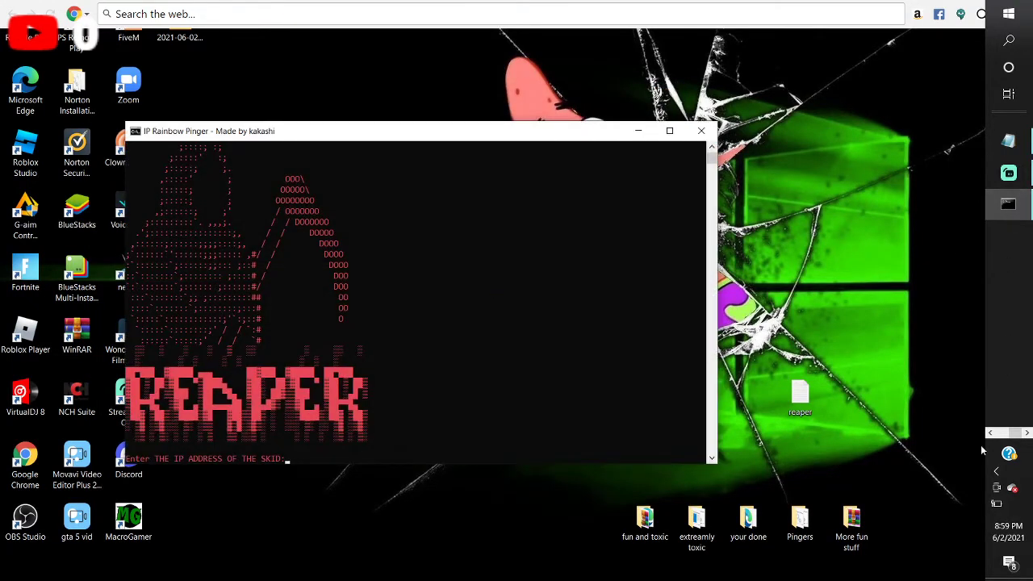
pyautogui.click(991, 434)
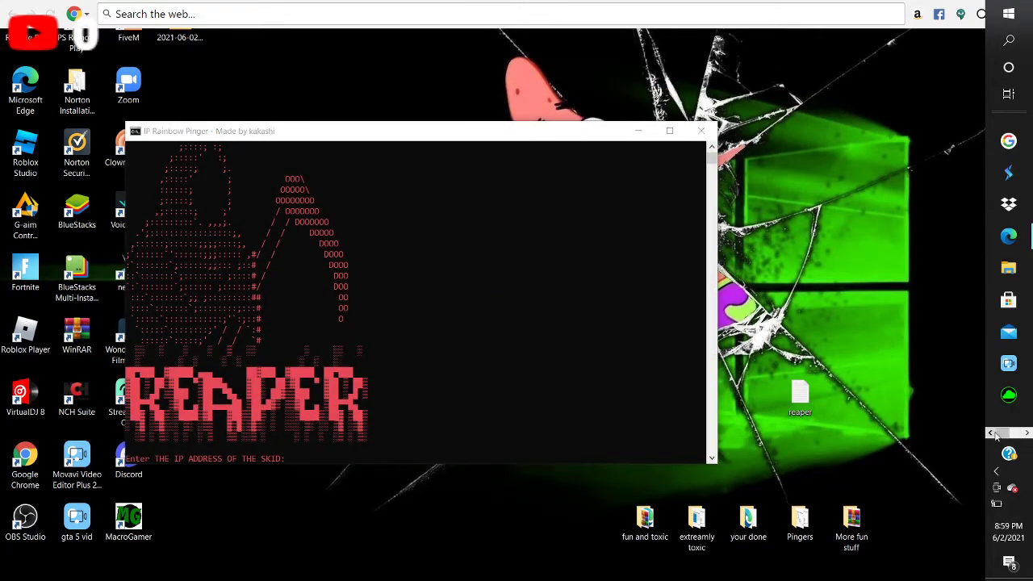
pyautogui.click(1011, 240)
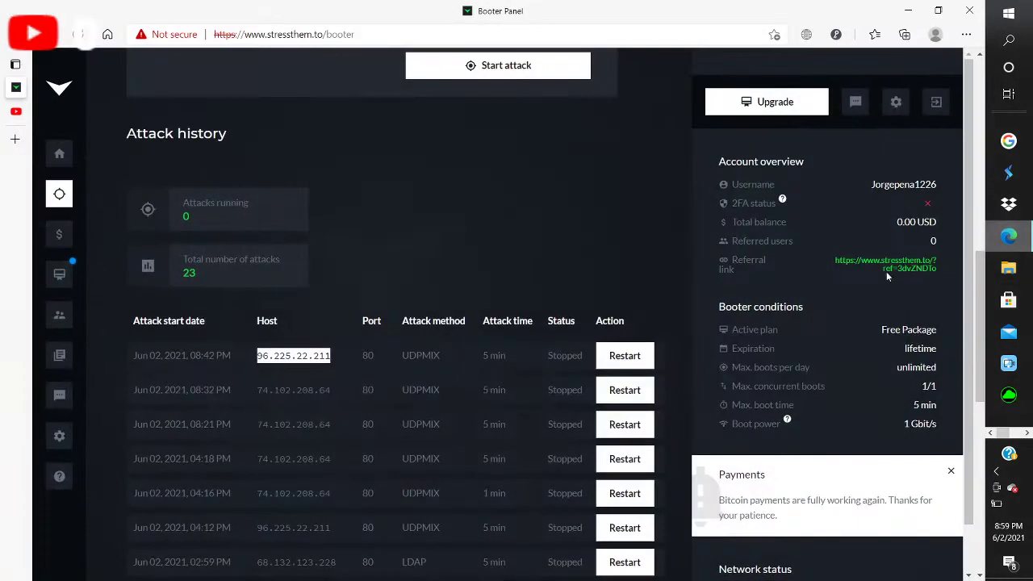
pyautogui.click(627, 359)
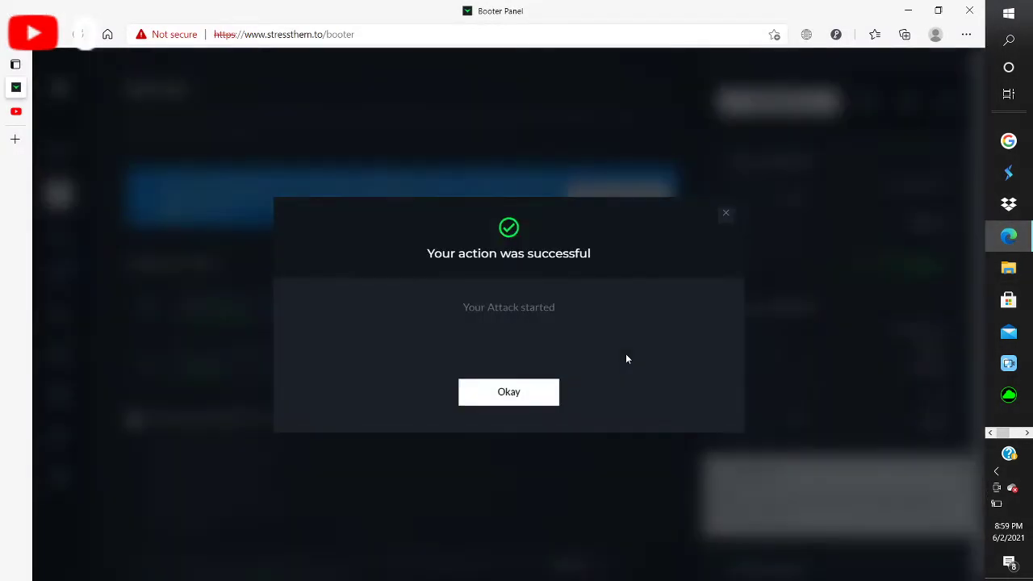
pyautogui.click(525, 401)
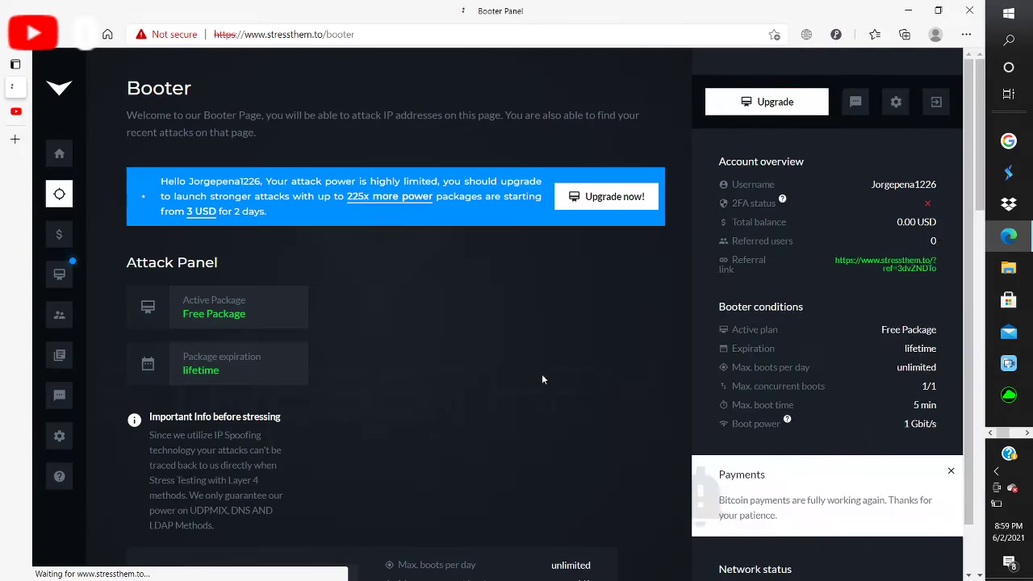
pyautogui.click(907, 10)
pyautogui.click(701, 130)
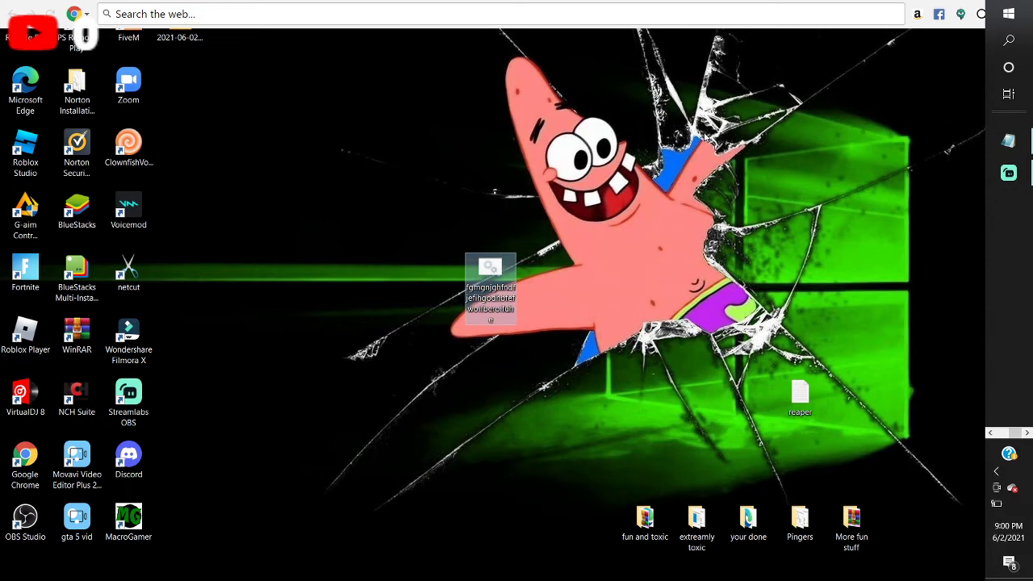
pyautogui.doubleClick(476, 268)
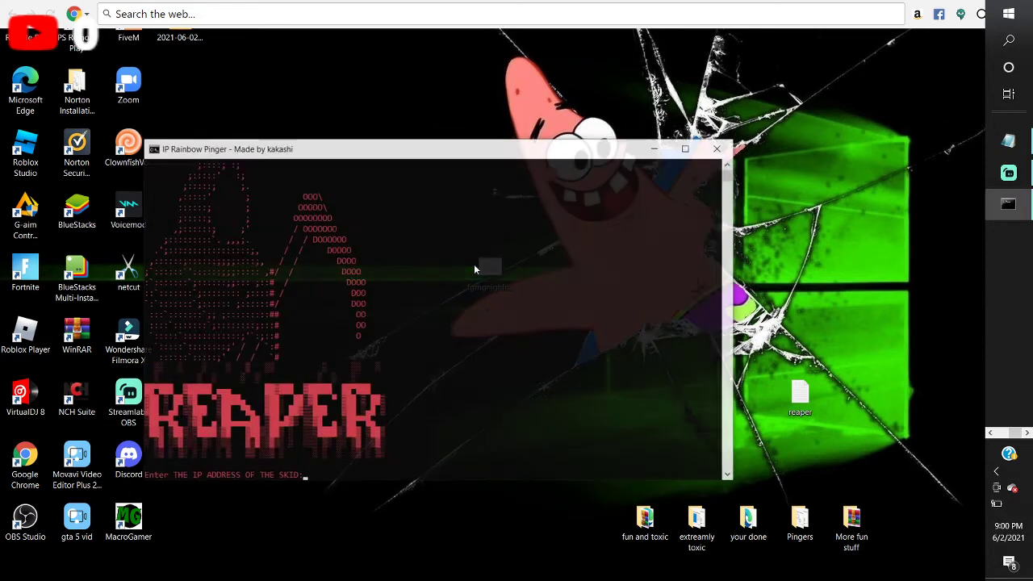
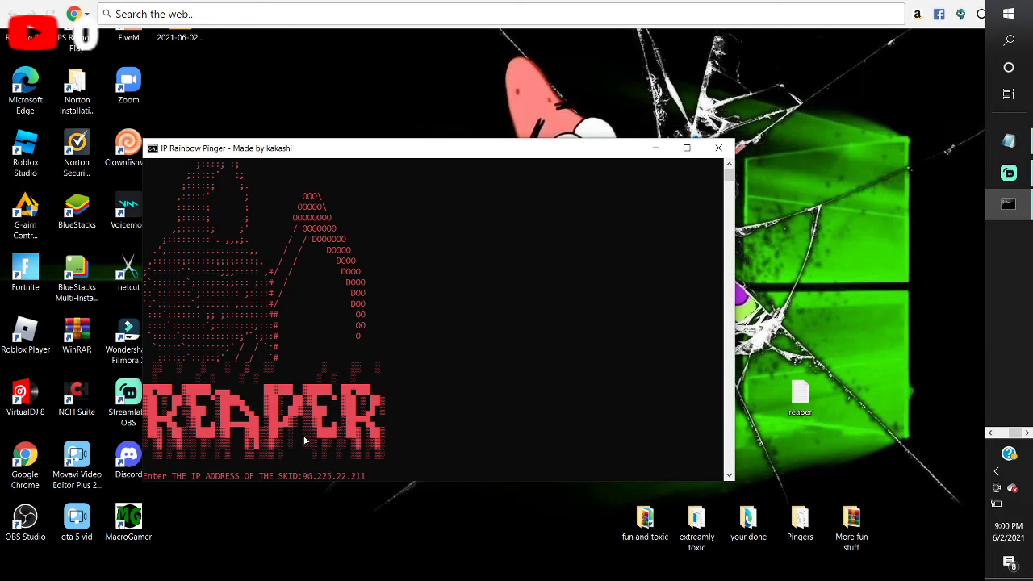
pyautogui.press('Return')
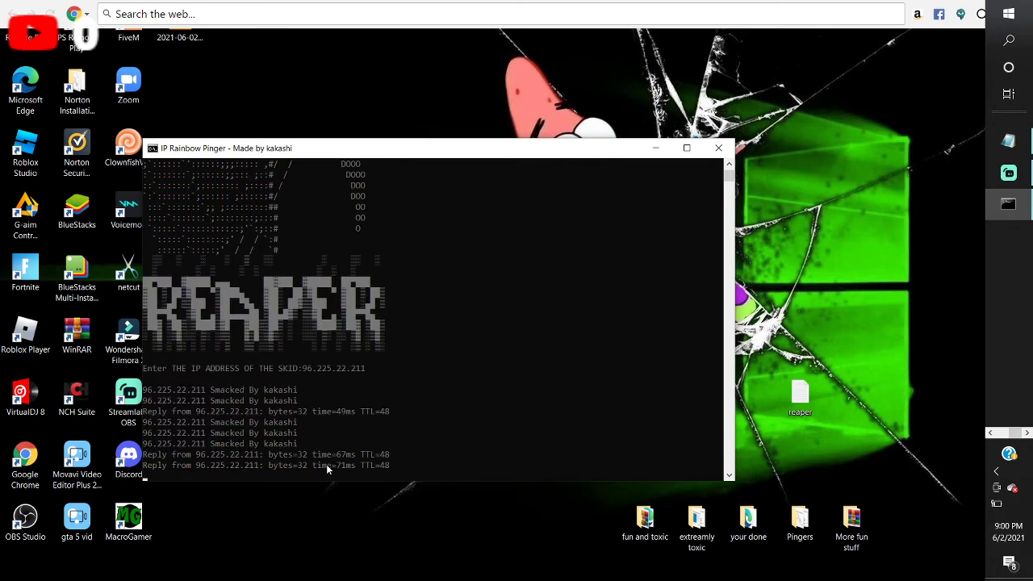
pyautogui.hotkey('ctrl', 'c')
pyautogui.write('n')
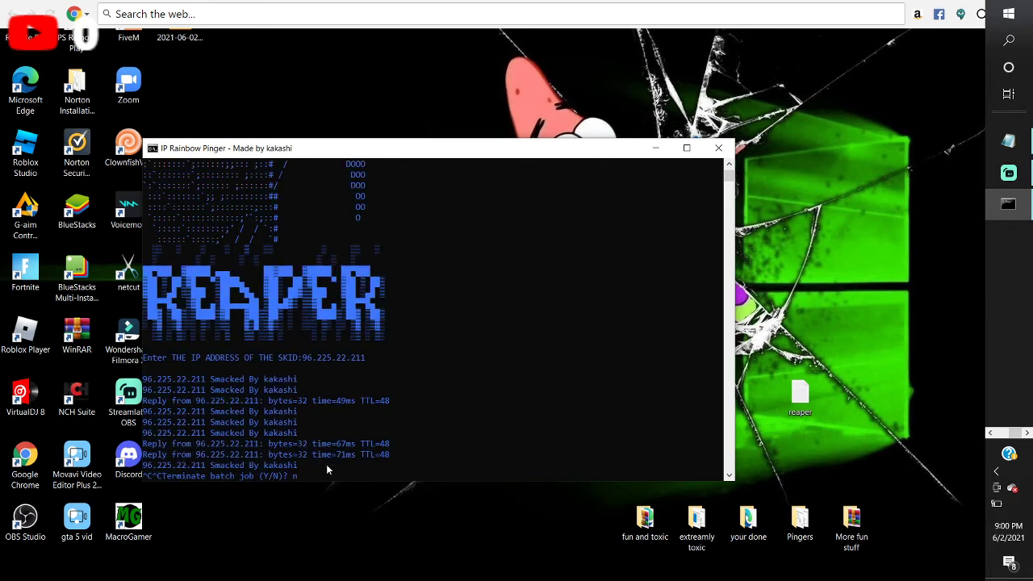
pyautogui.press('Return')
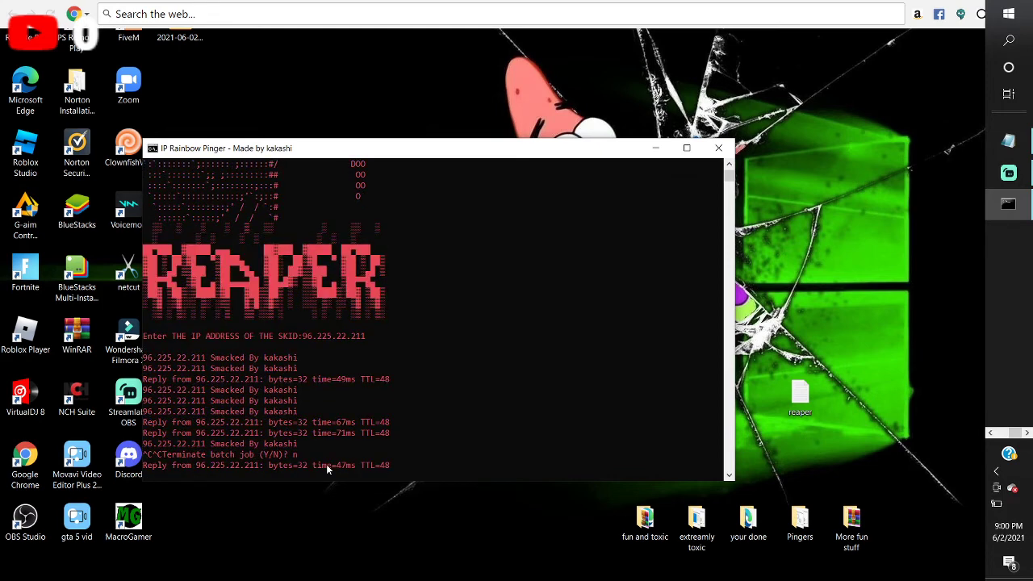
pyautogui.hotkey('ctrl', 'c')
pyautogui.press('Return')
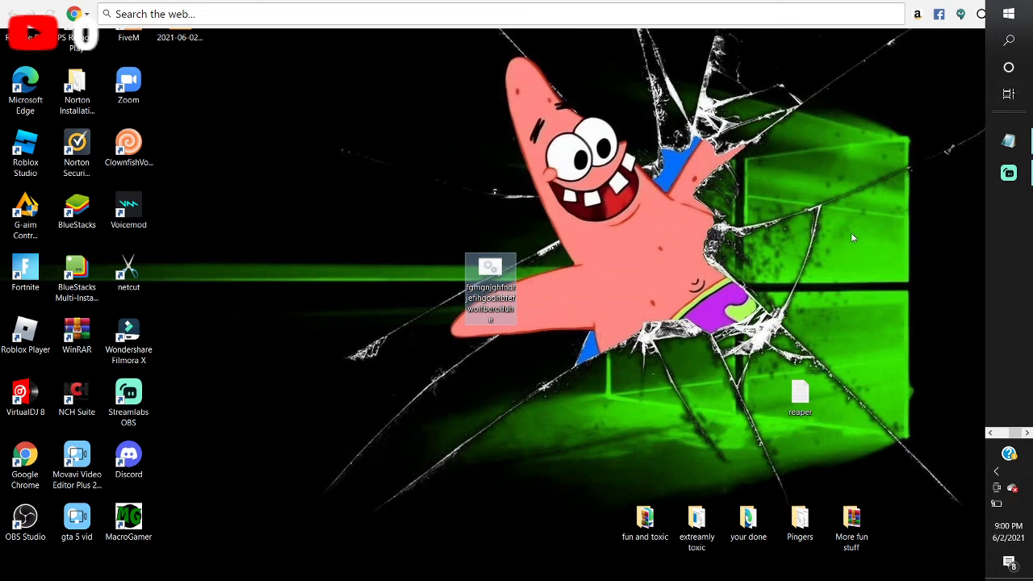
# Restore the Streamlabs OBS window from the taskbar, showing its scene, sources and mixer.
pyautogui.click(1001, 181)
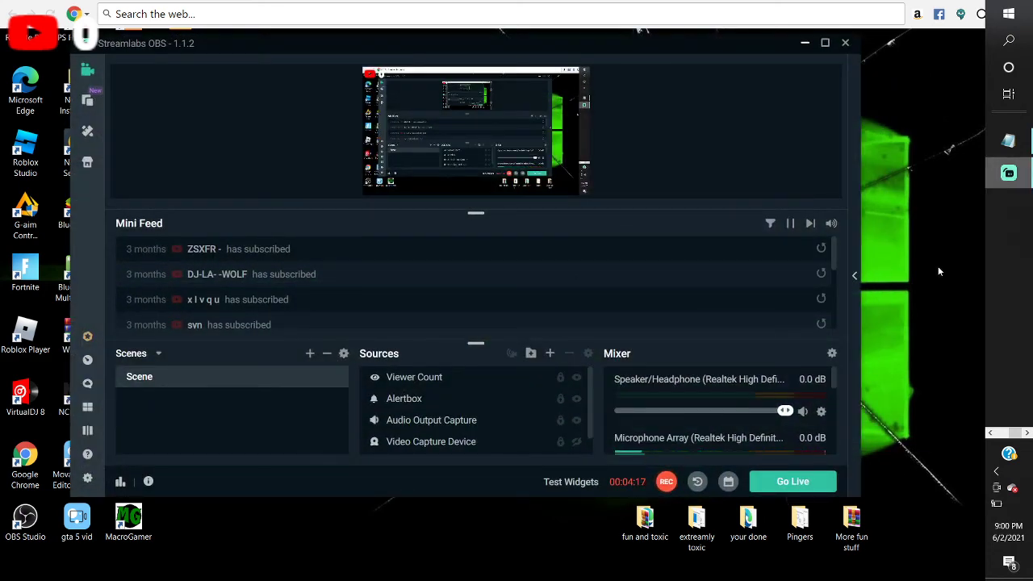